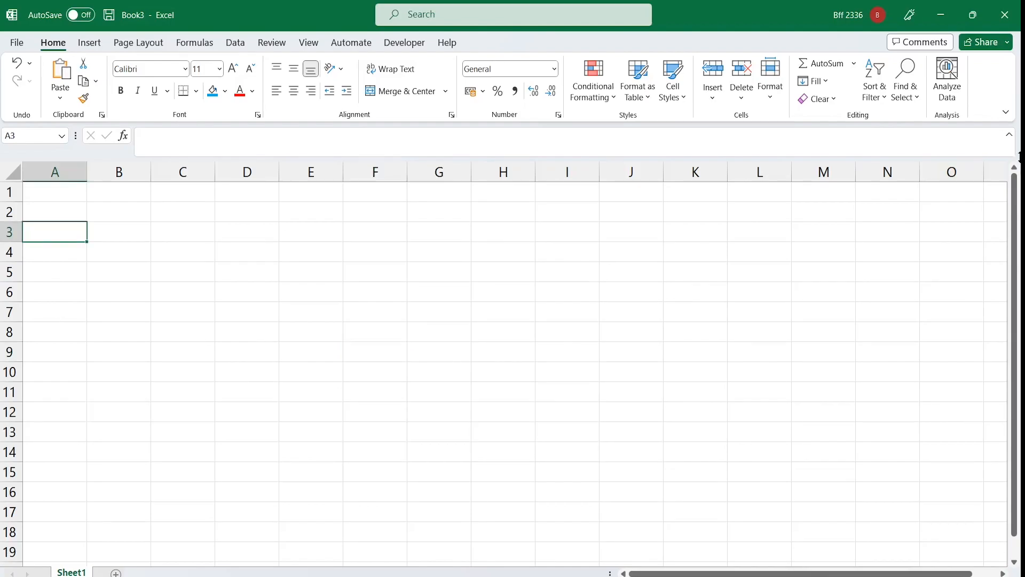
# Step: Enter the headers NIS, NAMA SISWA, JENIS KELAMIN, KELAS and ALAMAT in cells A3 to E3
pyautogui.write('NI')
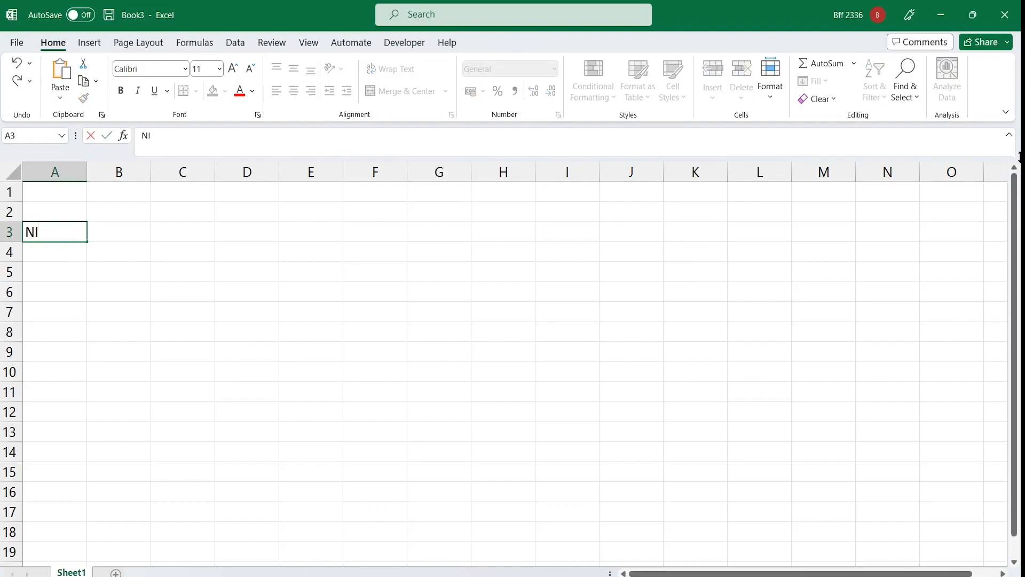
pyautogui.write('S')
pyautogui.press('Tab')
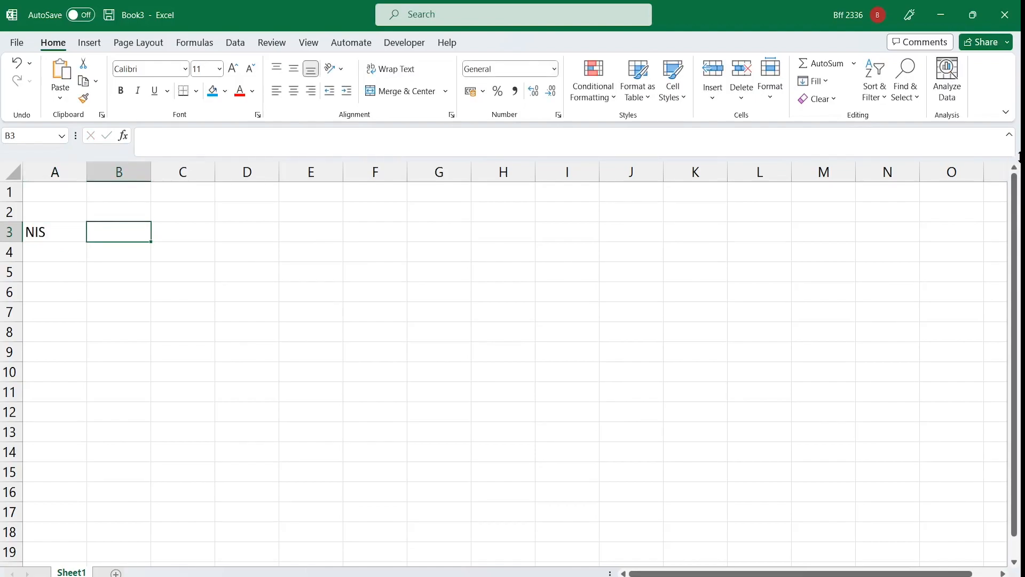
pyautogui.write('NAMA SISWA')
pyautogui.press('Tab')
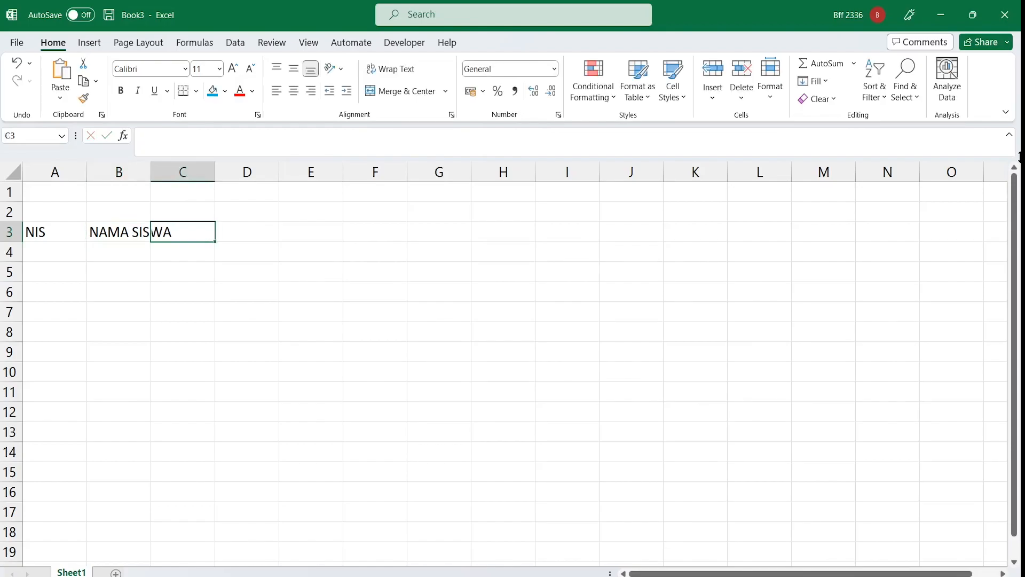
pyautogui.write('JENIS KELAMIN')
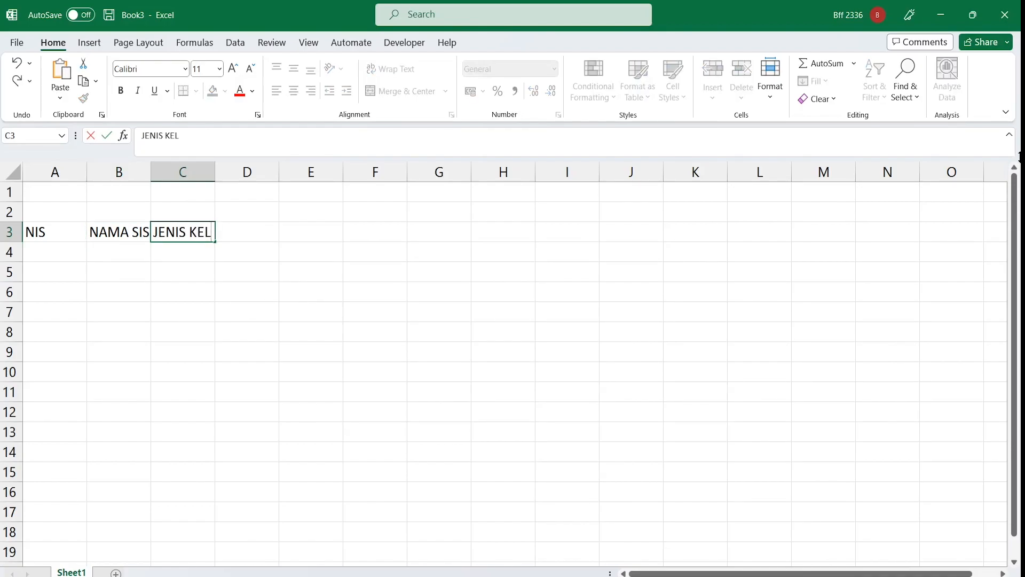
pyautogui.press('Tab')
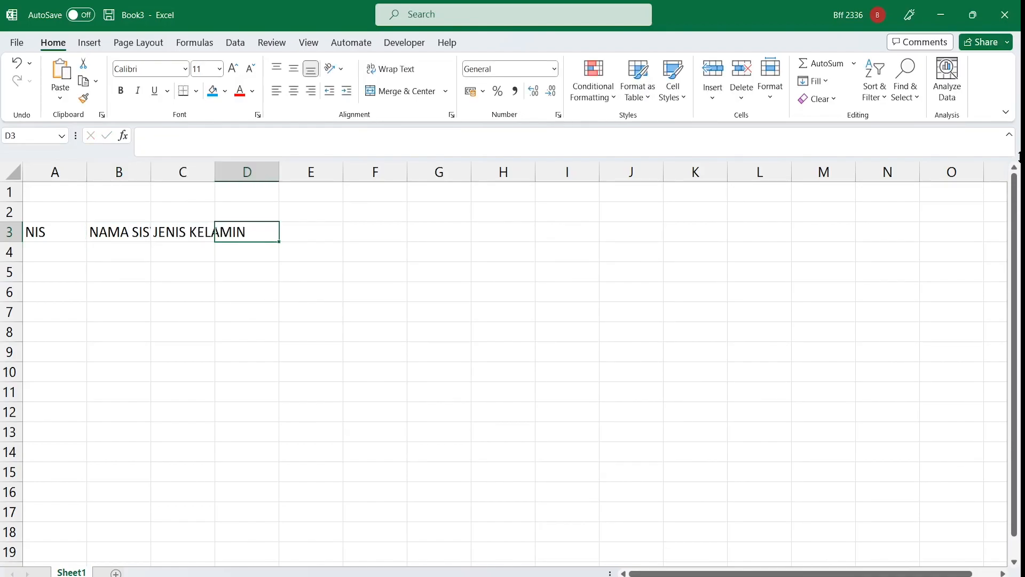
pyautogui.write('KELAS')
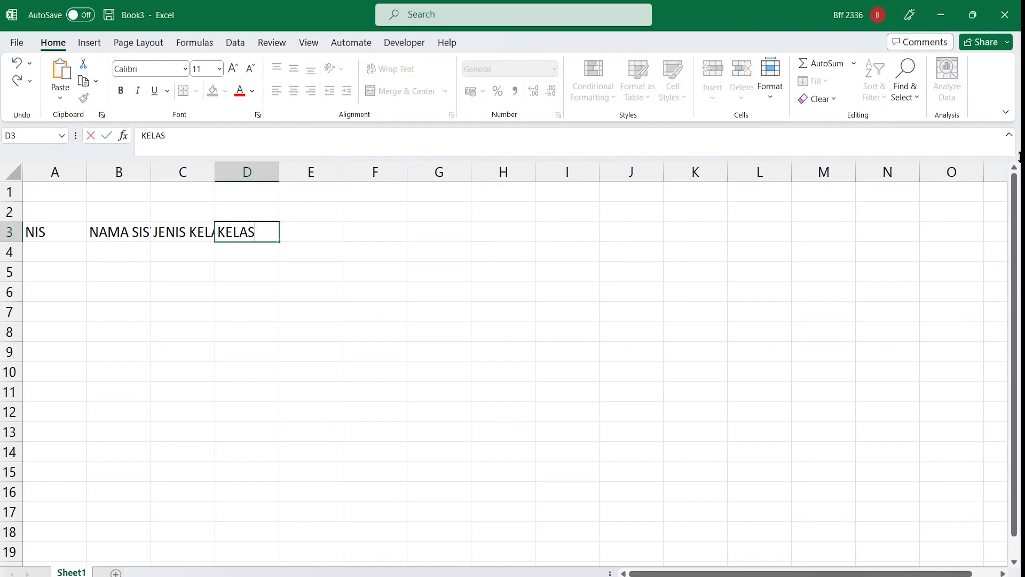
pyautogui.press('Tab')
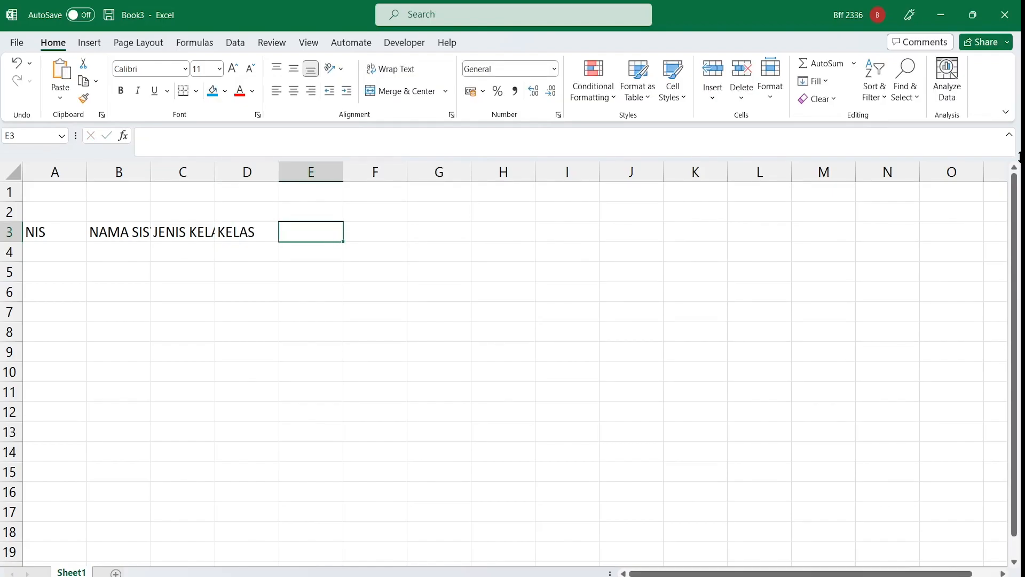
pyautogui.write('ALAMAT')
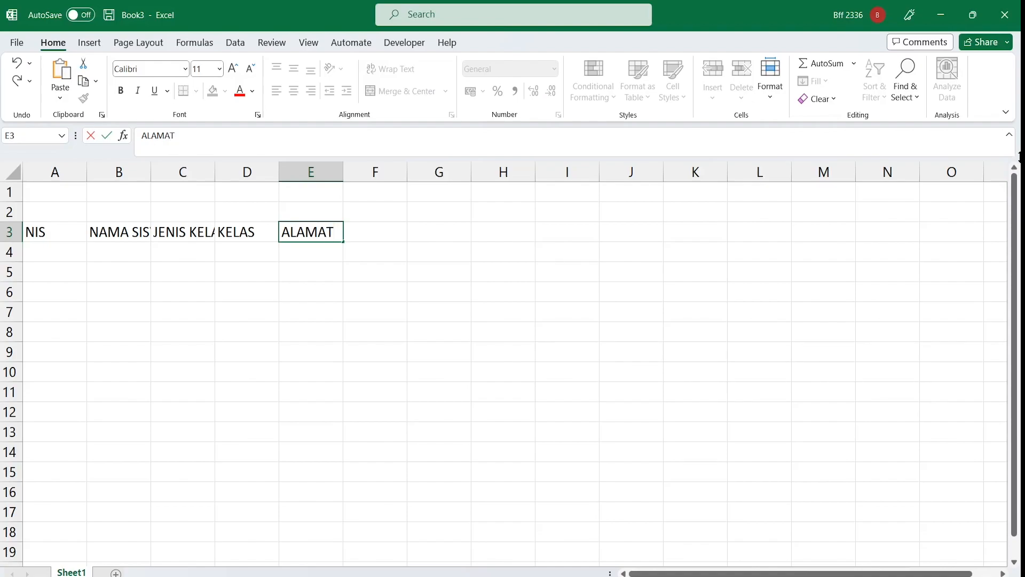
pyautogui.click(458, 273)
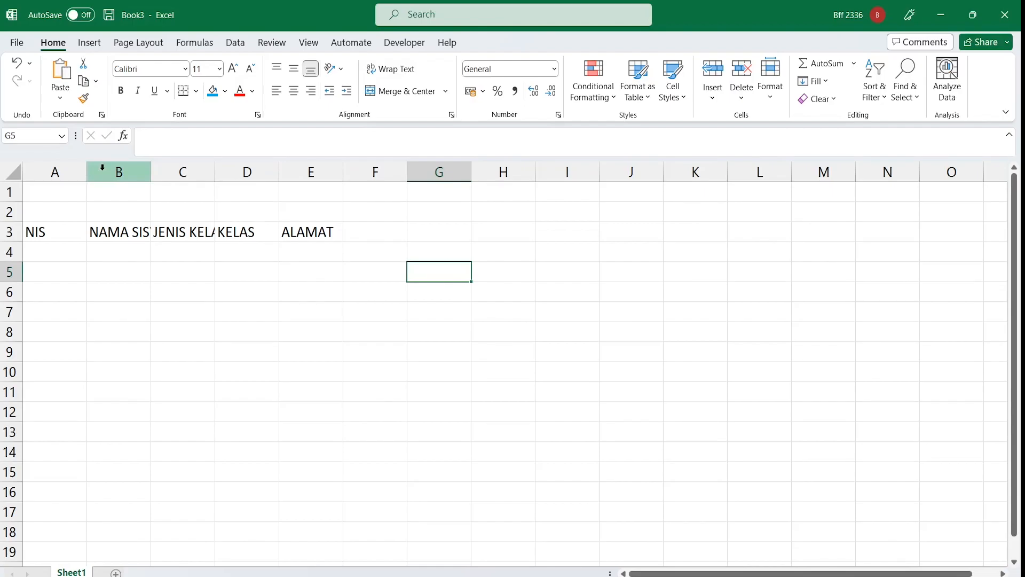
# Step: Widen columns A to E equally until every header fits, and narrow column A to suit its short NIS header
pyautogui.moveTo(59, 172); pyautogui.dragTo(313, 172)
pyautogui.moveTo(151, 172); pyautogui.dragTo(182, 185)
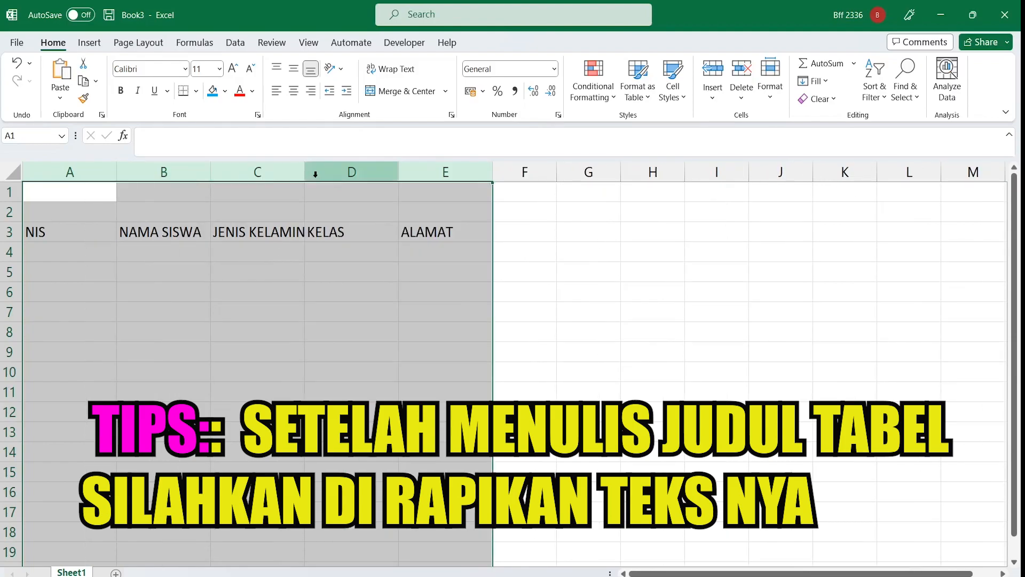
pyautogui.moveTo(310, 176); pyautogui.dragTo(345, 178)
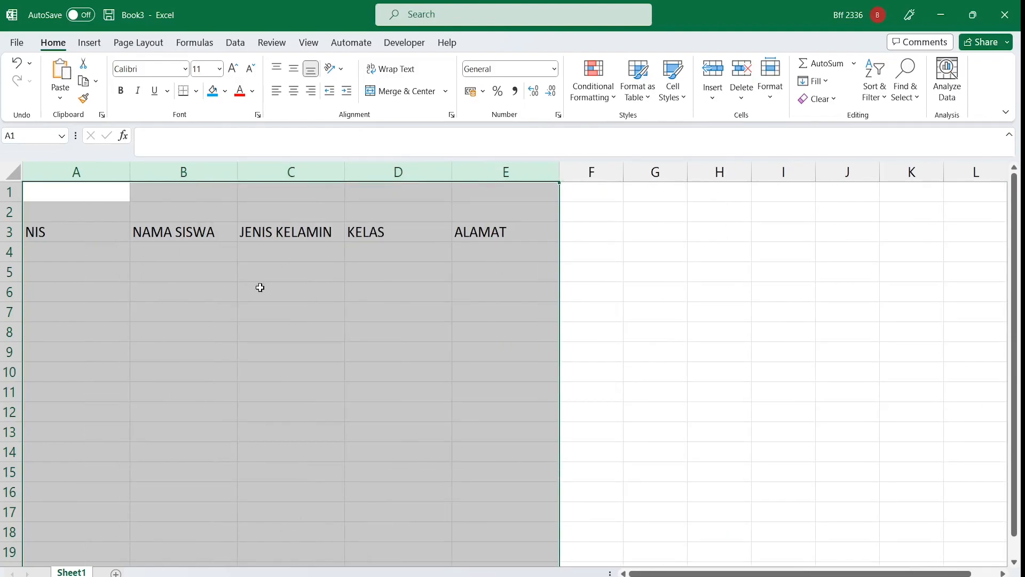
pyautogui.click(262, 287)
pyautogui.moveTo(133, 181); pyautogui.dragTo(103, 181)
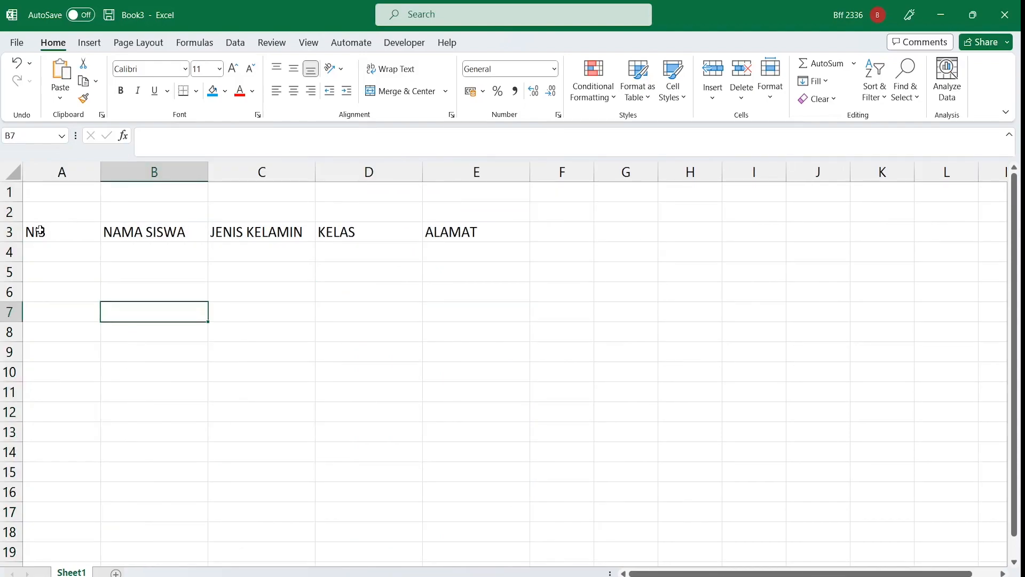
# Step: Format the header range A3:E3 as a table with headers, using the blue style from the first row of Medium styles
pyautogui.click(78, 231)
pyautogui.hotkey('ctrl', 'shift', 'Right')
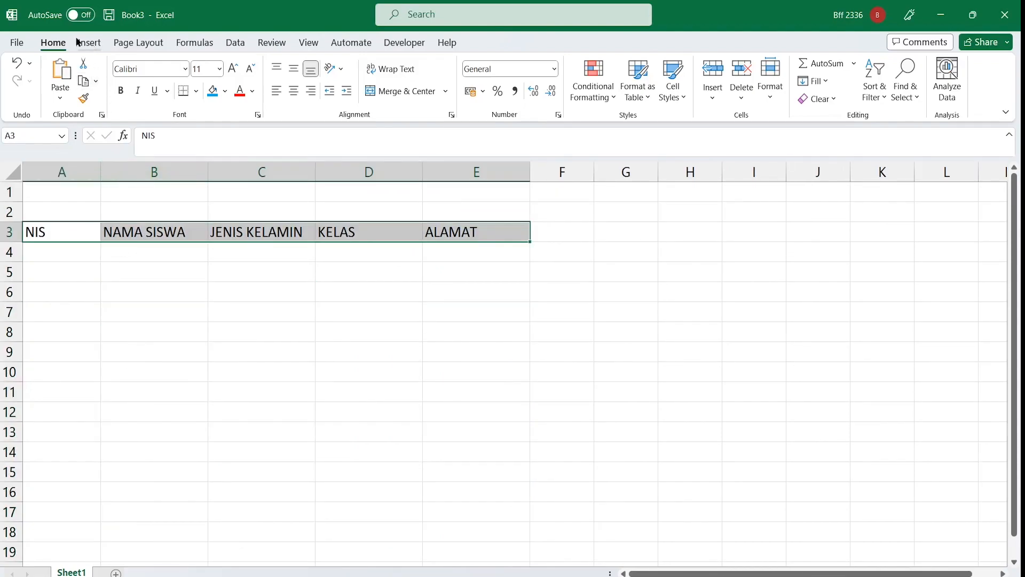
pyautogui.click(653, 101)
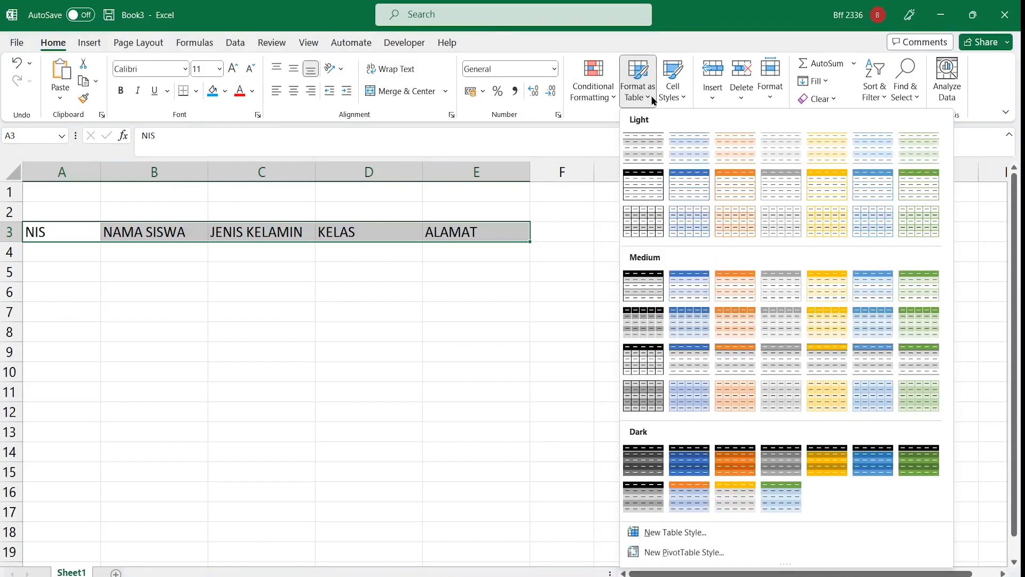
pyautogui.click(682, 293)
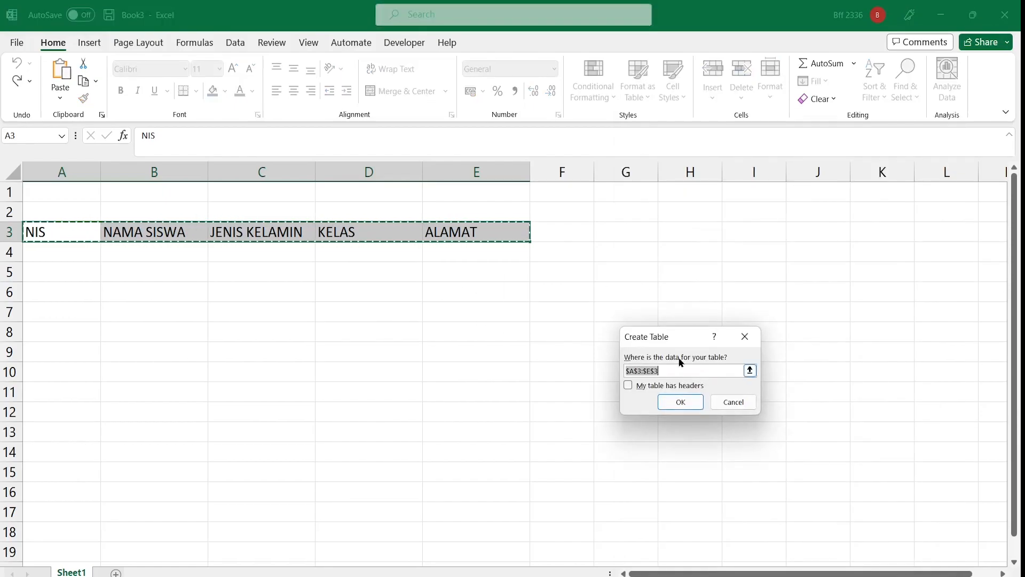
pyautogui.moveTo(675, 336); pyautogui.dragTo(684, 174)
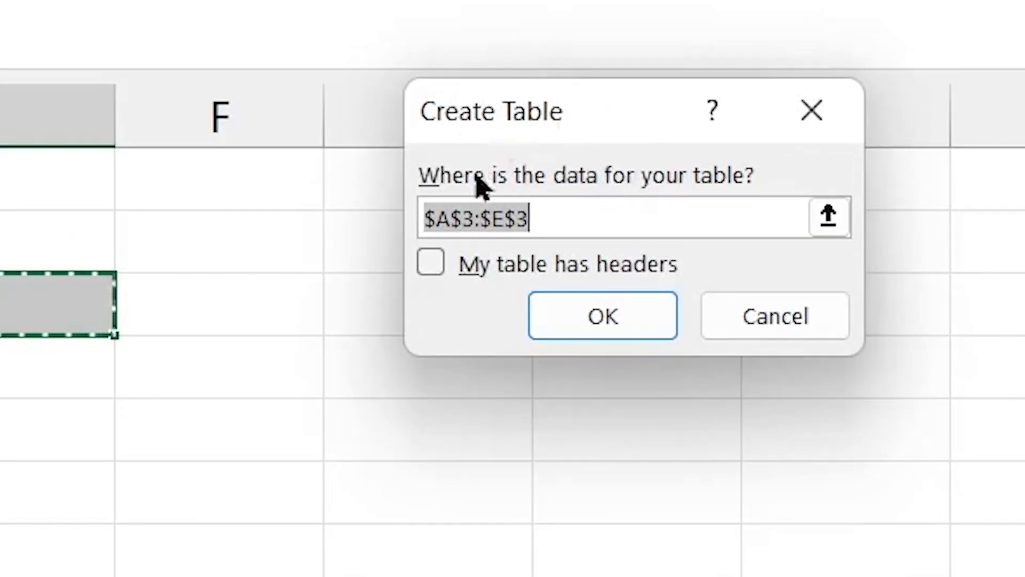
pyautogui.click(431, 267)
pyautogui.click(603, 319)
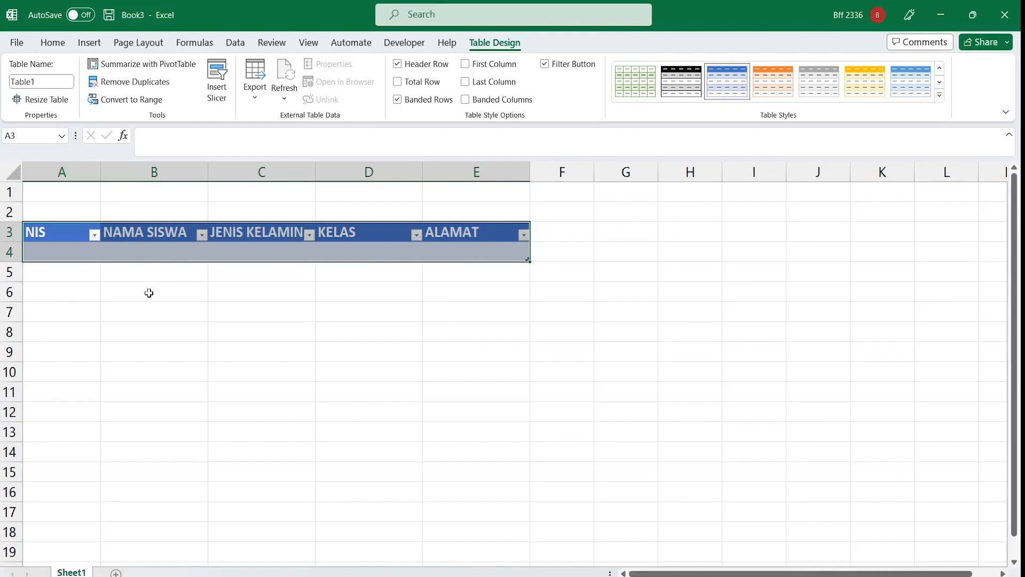
pyautogui.click(149, 293)
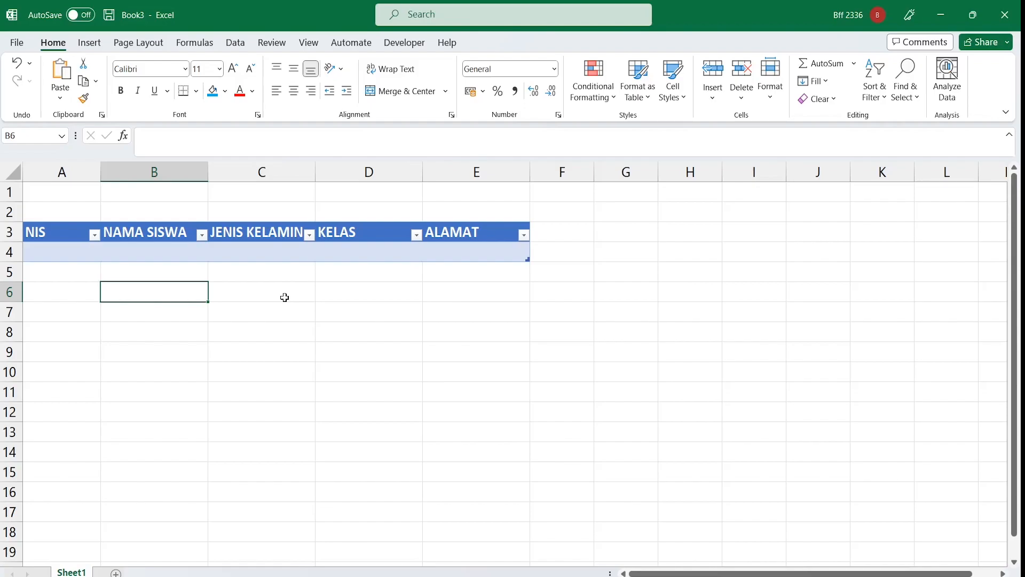
# Step: In the Excel options, add the Form... command from Commands Not in the Ribbon to the Quick Access Toolbar
pyautogui.click(18, 43)
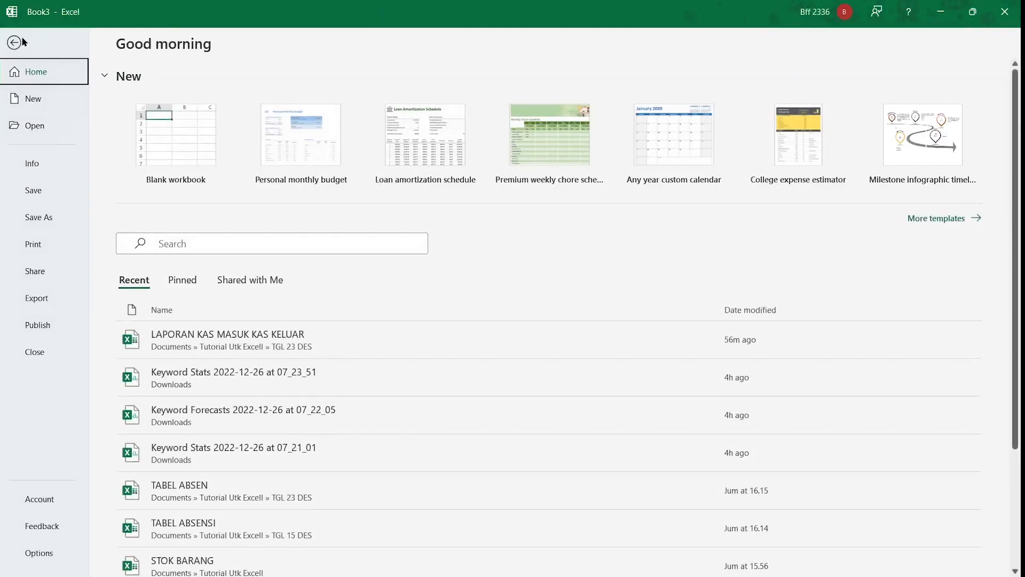
pyautogui.click(38, 554)
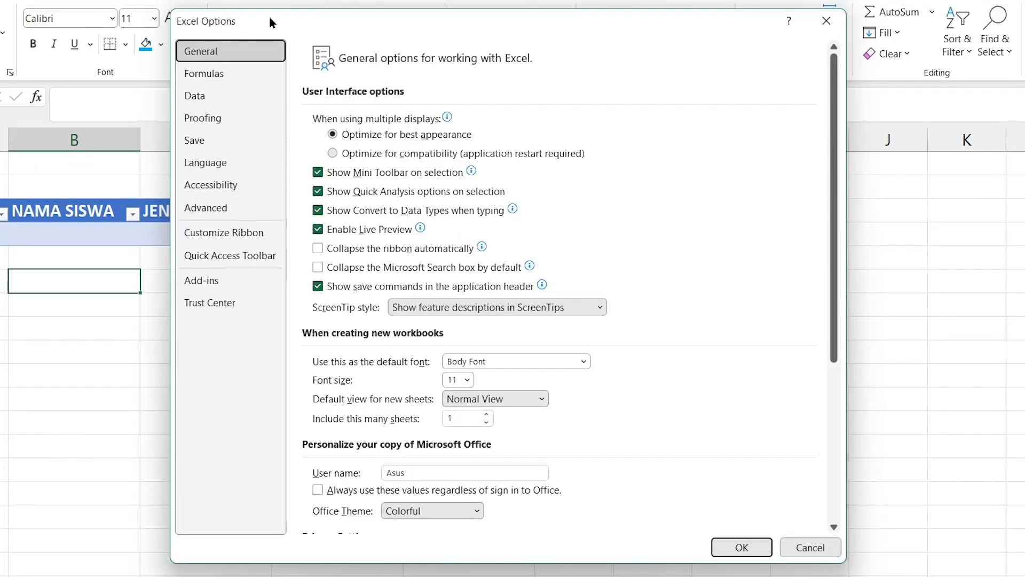
pyautogui.moveTo(270, 17); pyautogui.dragTo(192, 1)
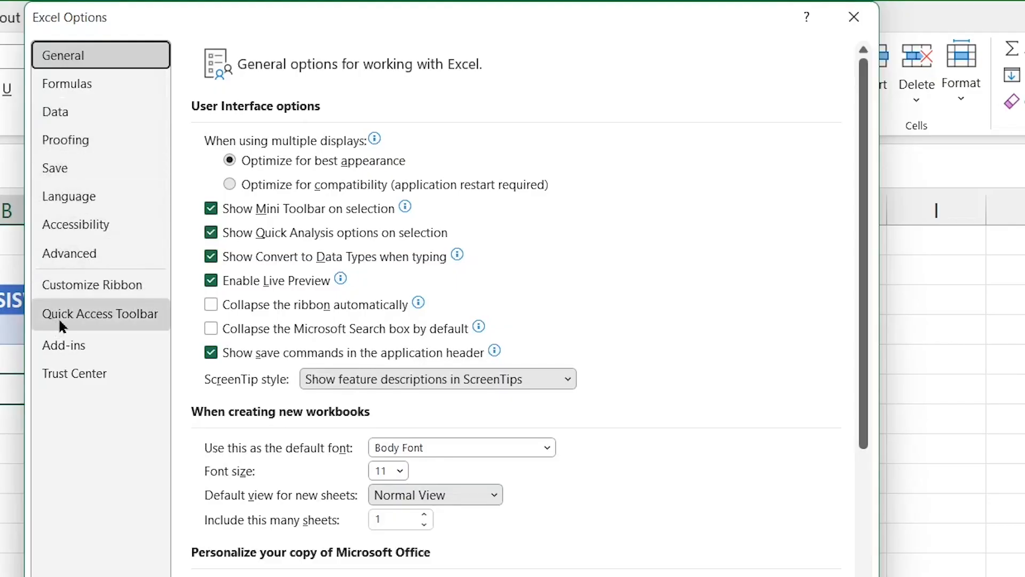
pyautogui.click(117, 315)
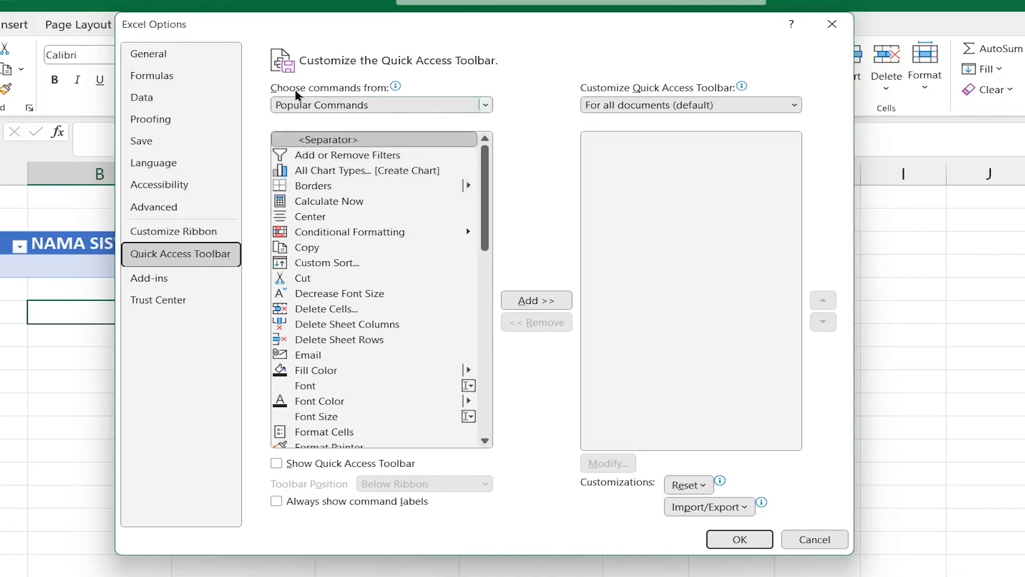
pyautogui.moveTo(395, 87)
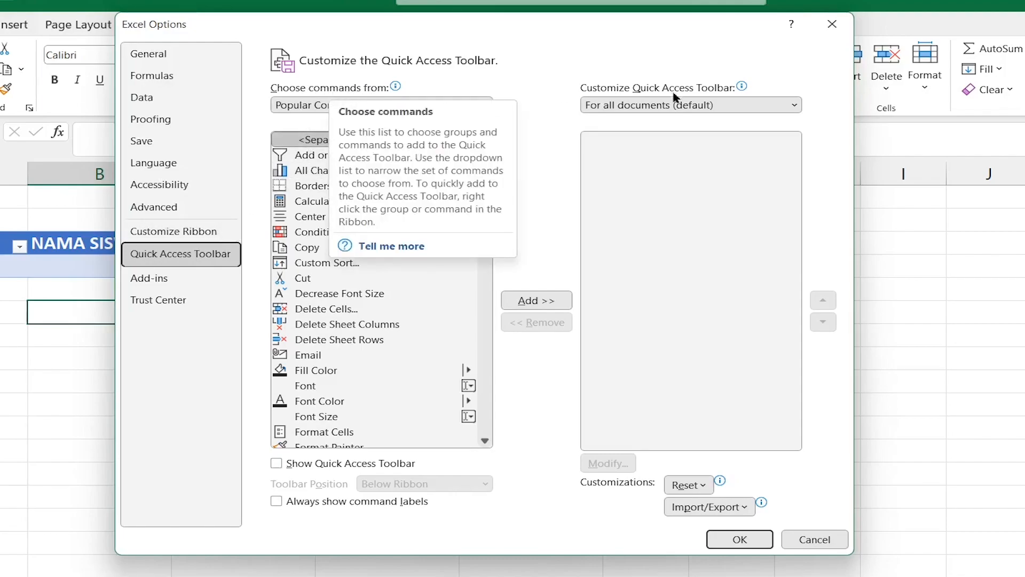
pyautogui.click(485, 105)
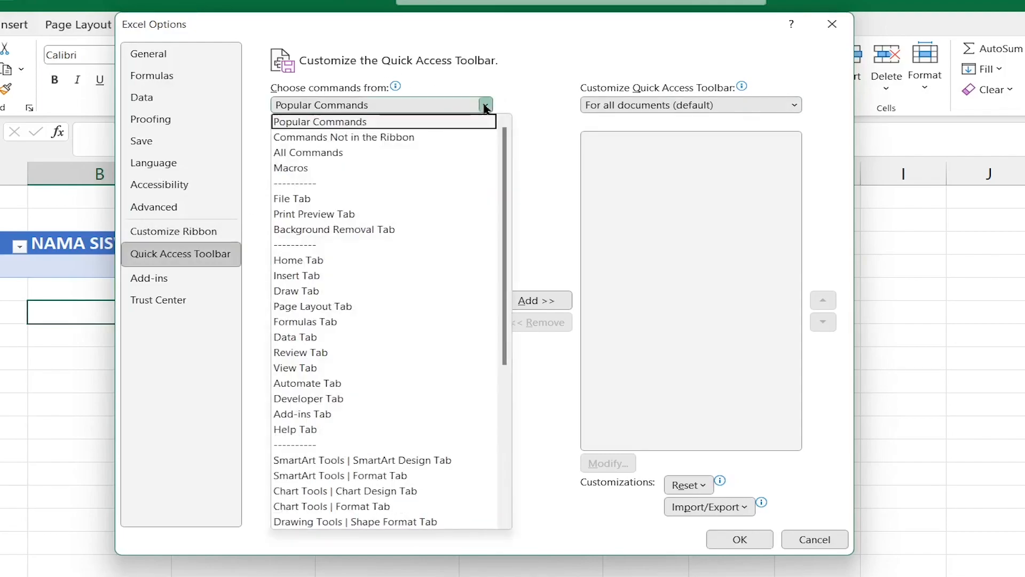
pyautogui.click(292, 137)
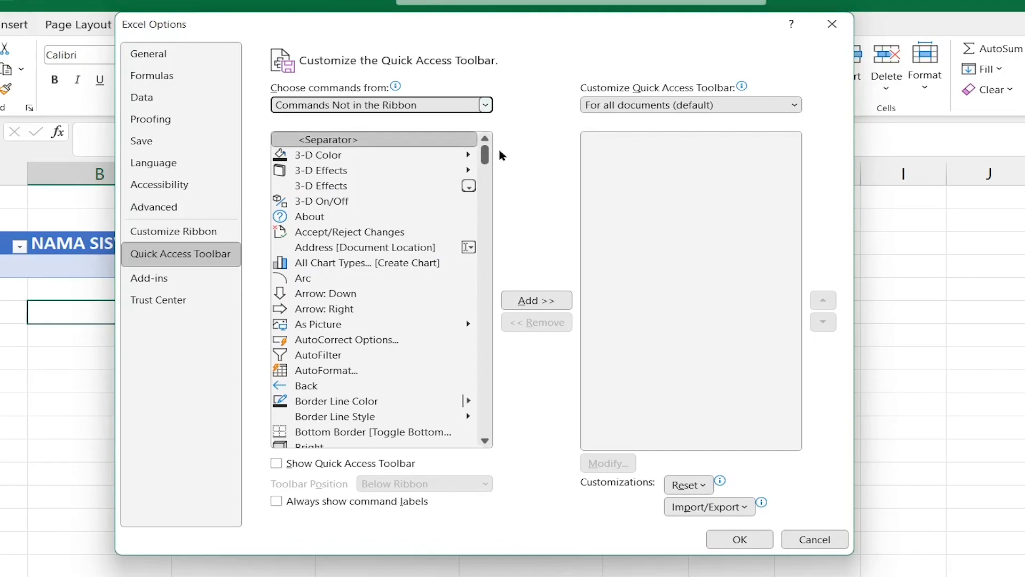
pyautogui.moveTo(485, 154); pyautogui.dragTo(492, 247)
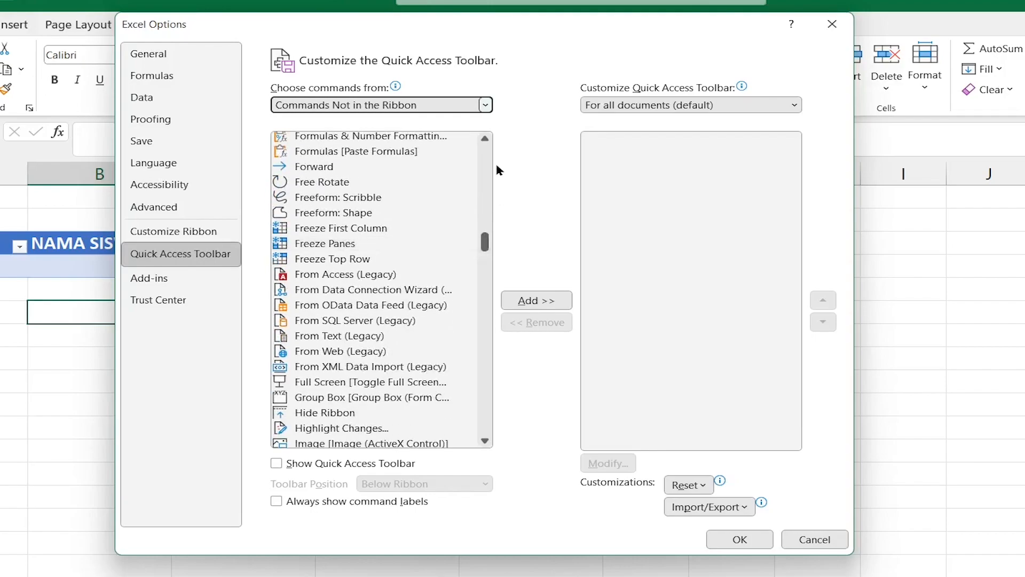
pyautogui.scroll(4, 483, 141)
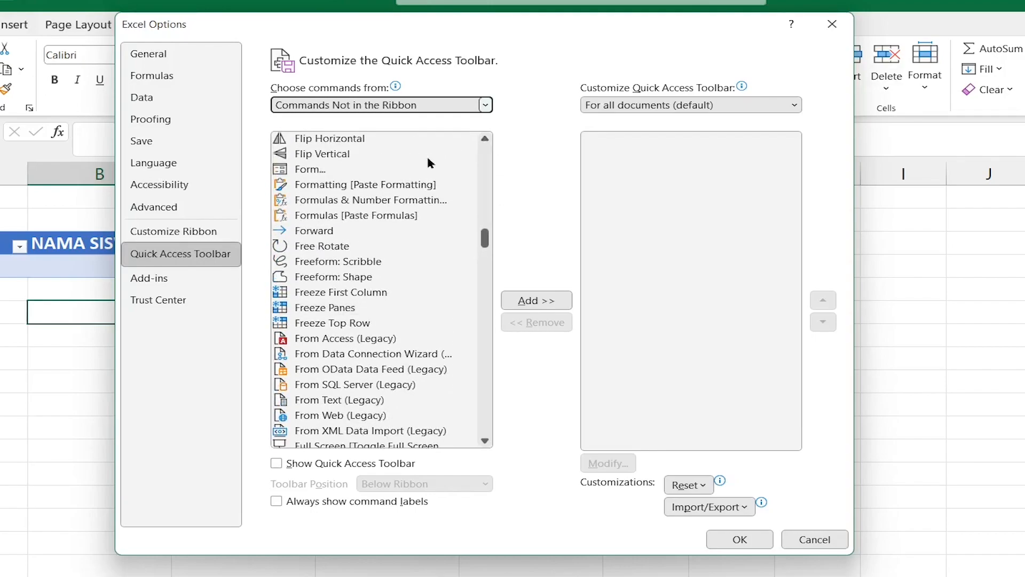
pyautogui.click(301, 170)
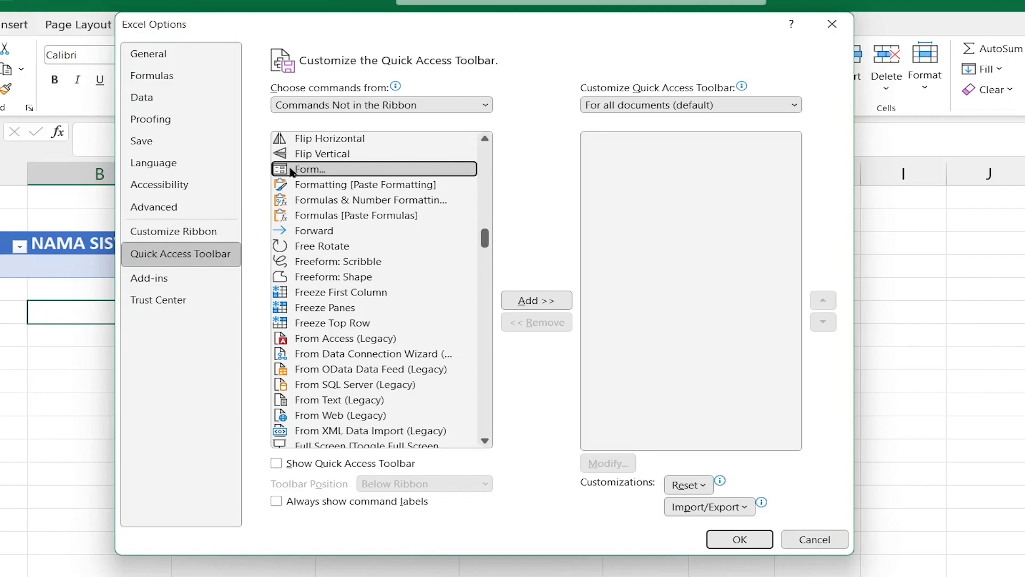
pyautogui.click(530, 301)
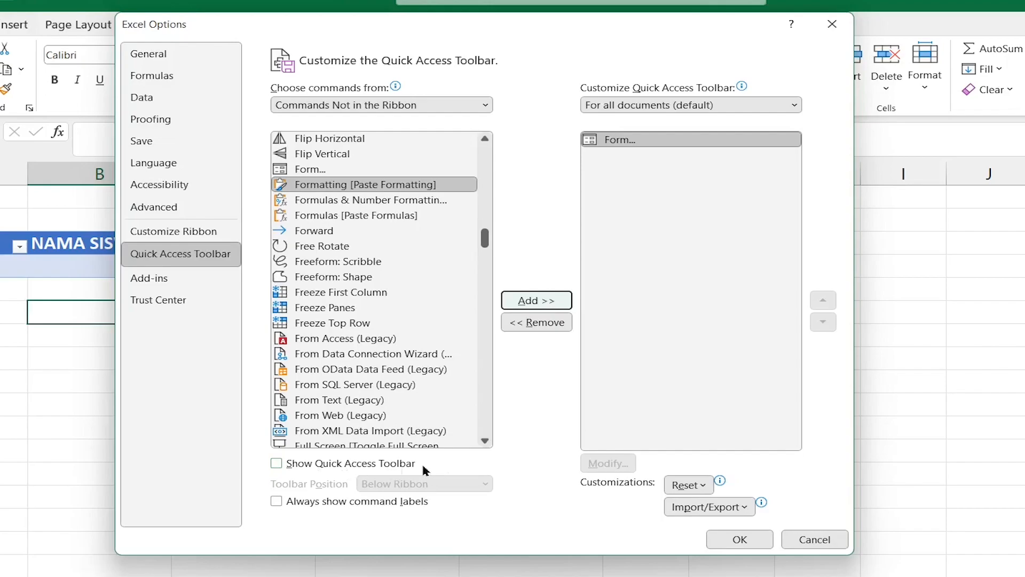
# Step: Show the Quick Access Toolbar, set its position to Above Ribbon, and apply the options
pyautogui.click(276, 463)
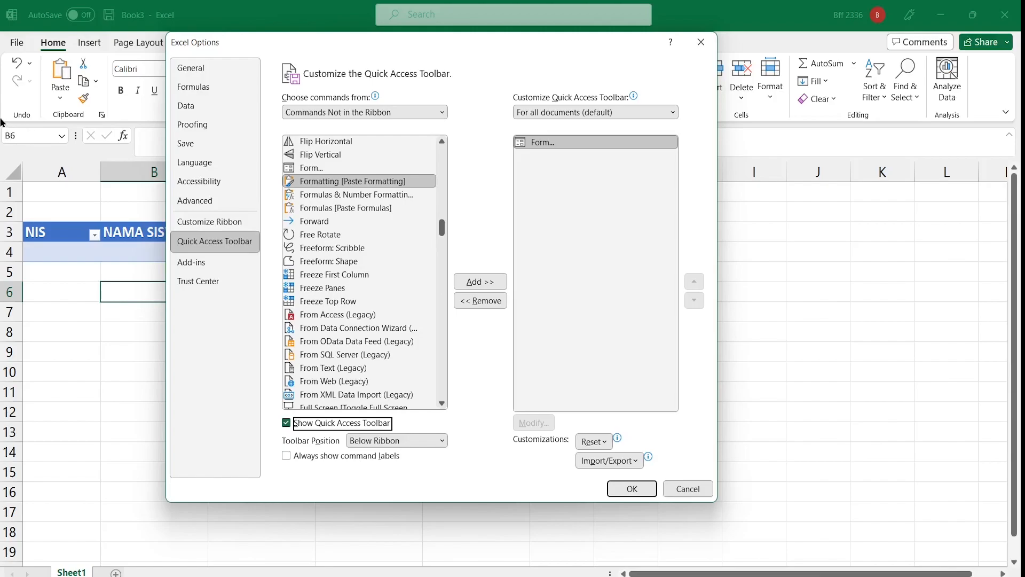
pyautogui.click(442, 441)
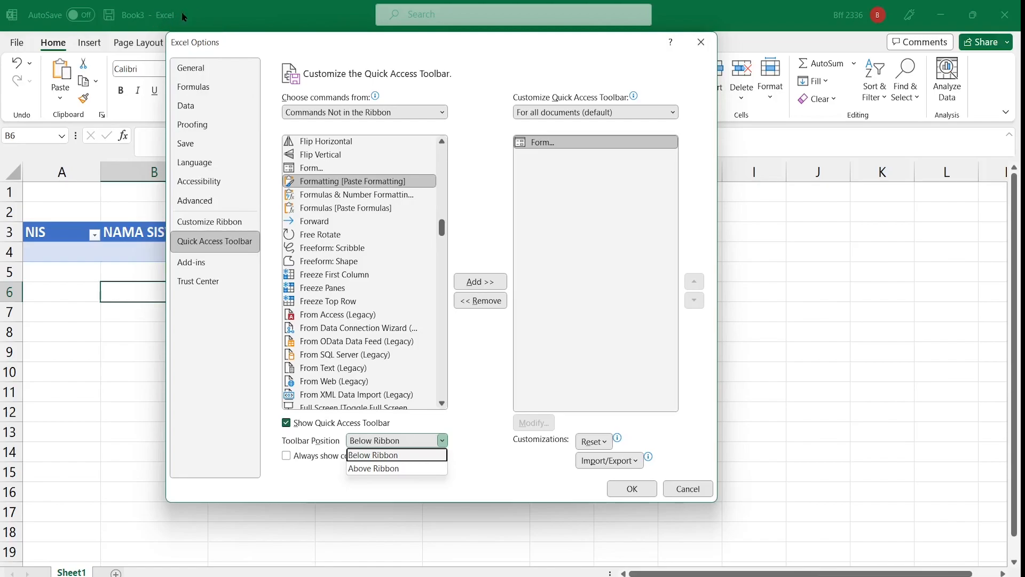
pyautogui.click(379, 470)
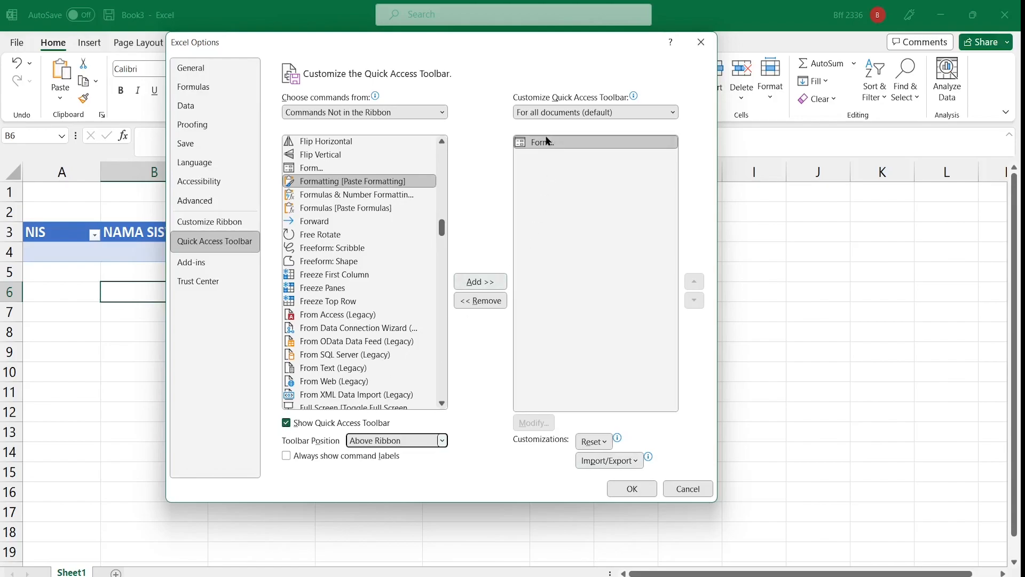
pyautogui.click(632, 489)
pyautogui.click(282, 336)
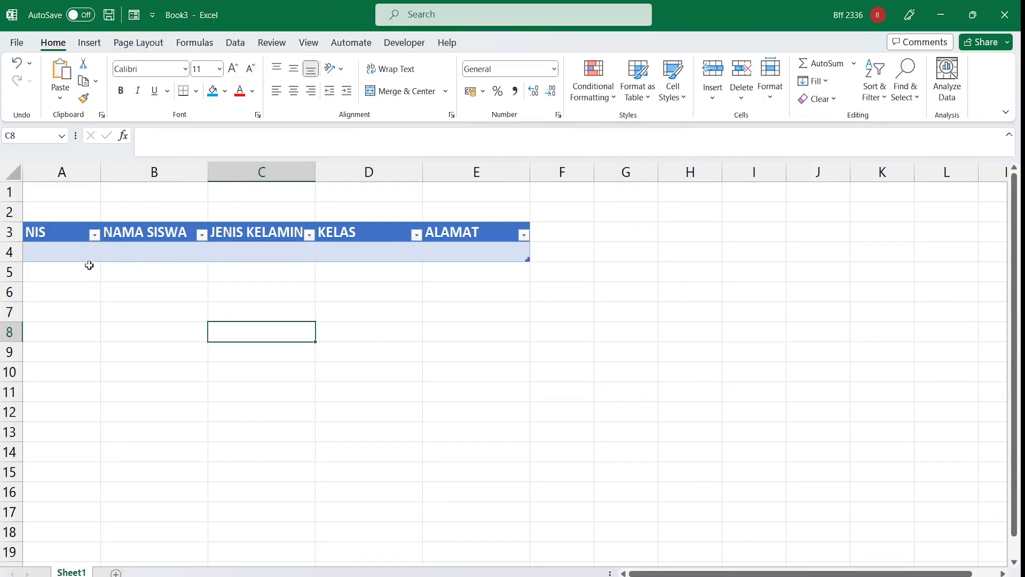
pyautogui.click(69, 236)
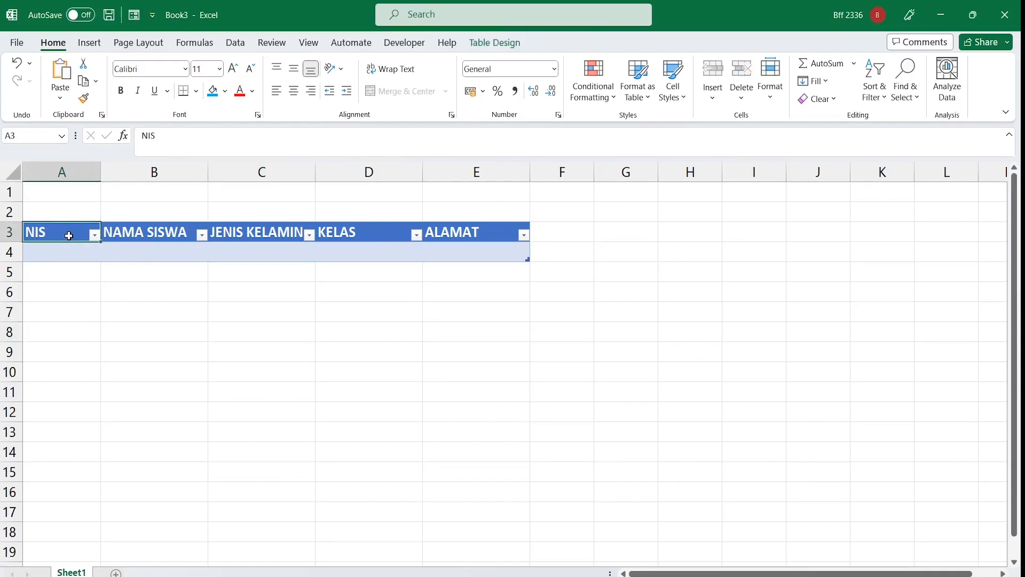
pyautogui.click(134, 235)
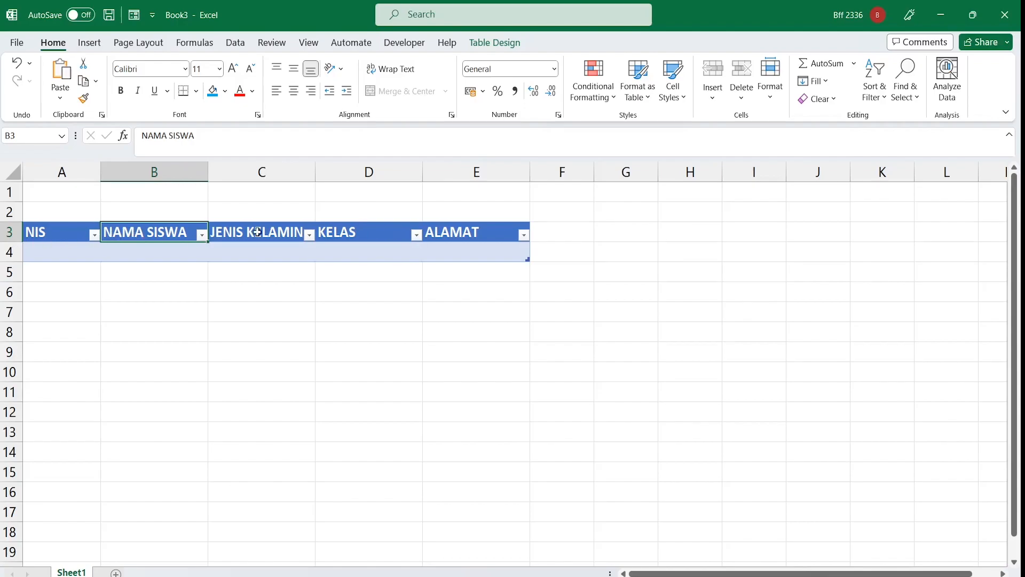
# Step: Open the data entry form and add the first student: NIS, student name, JENIS KELAMIN LAKI LAKI, KELAS XII IPA 1, ALAMAT JAKARTA BARAT
pyautogui.click(135, 24)
pyautogui.moveTo(623, 79); pyautogui.dragTo(615, 217)
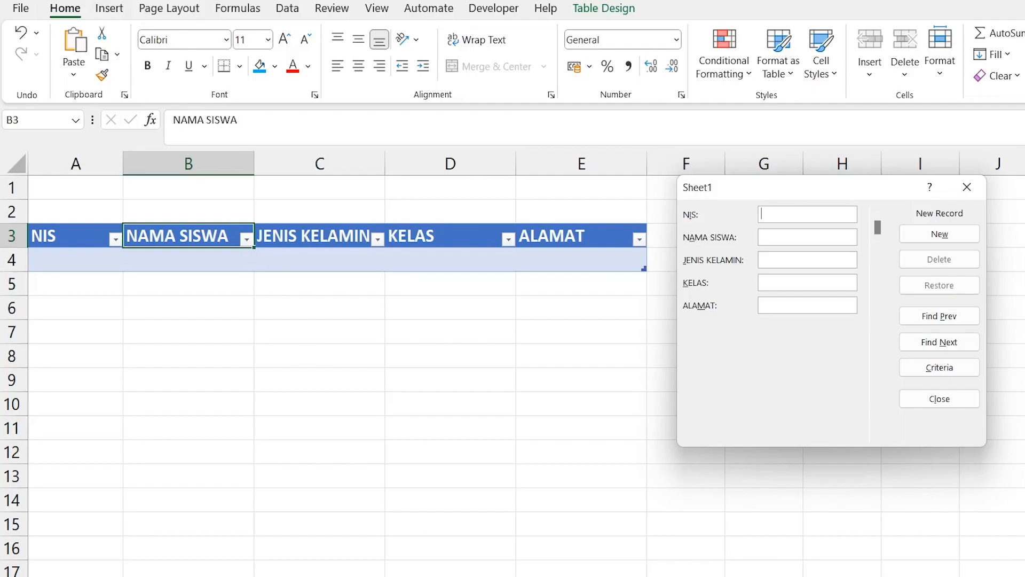
pyautogui.write('SW-001')
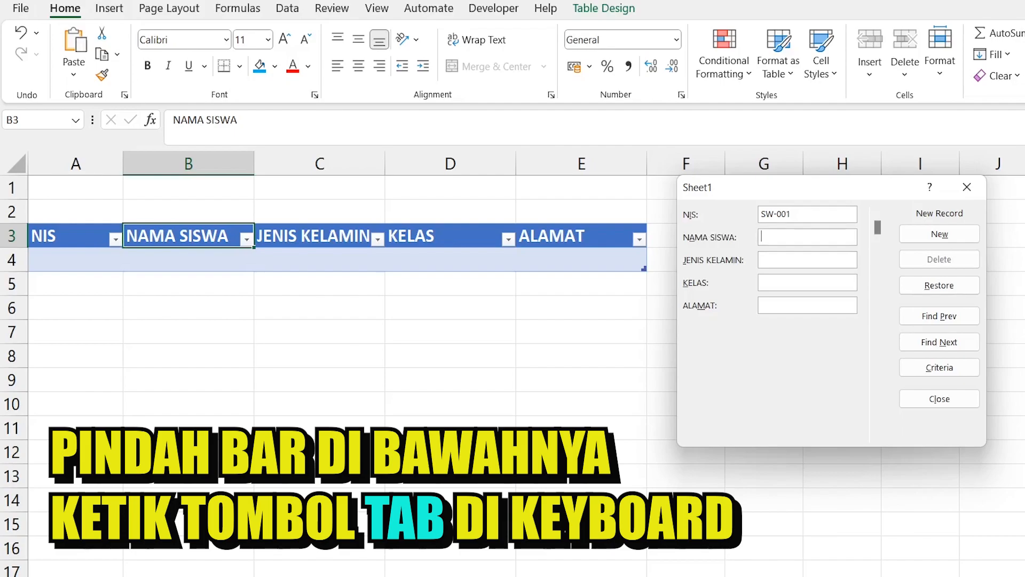
pyautogui.press('Tab')
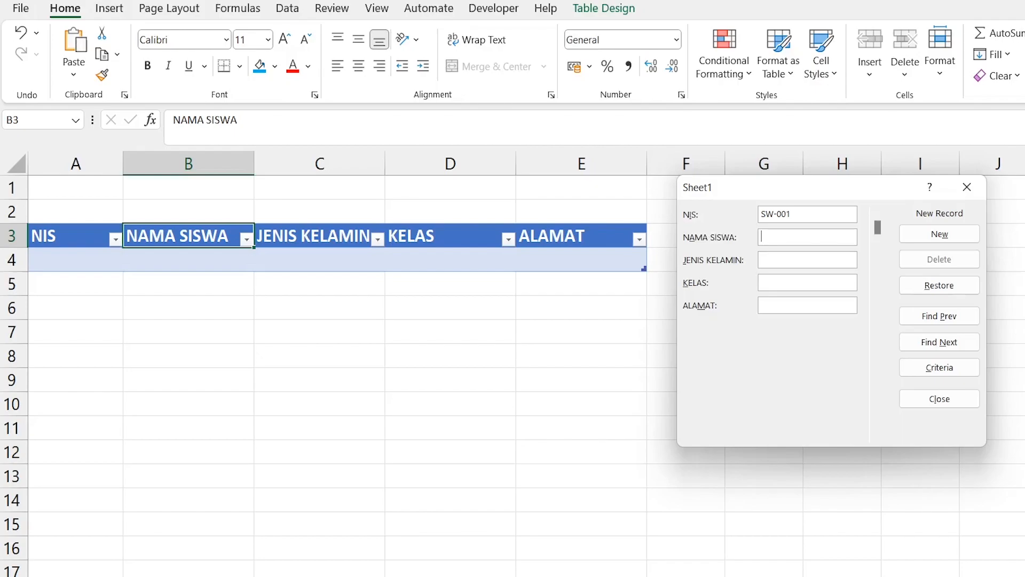
pyautogui.write('ANTON')
pyautogui.write('LAKI')
pyautogui.write(' LAKI')
pyautogui.click(762, 282)
pyautogui.write('XII IPA 1')
pyautogui.write('JAK')
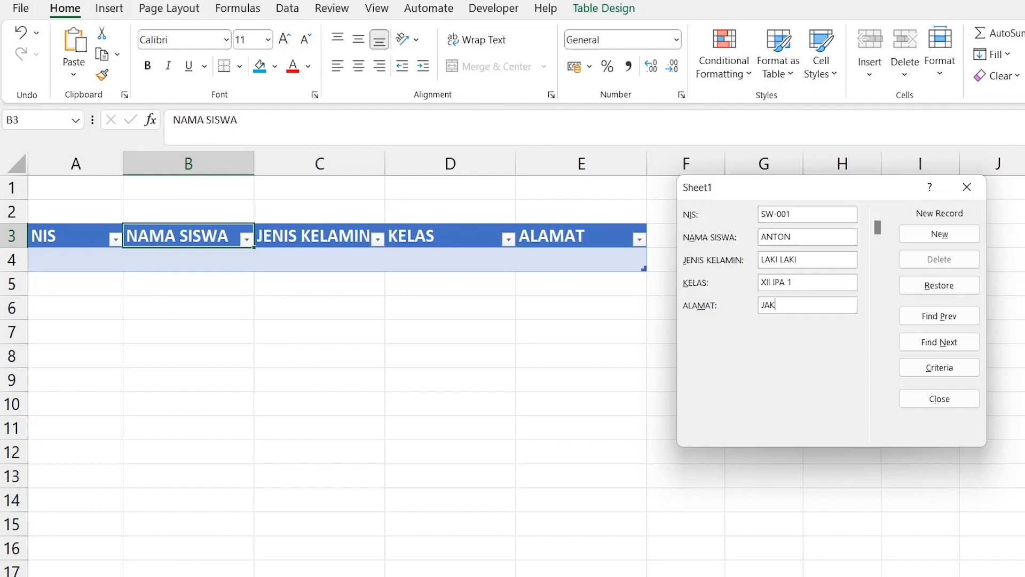
pyautogui.write('ARTA BARAT')
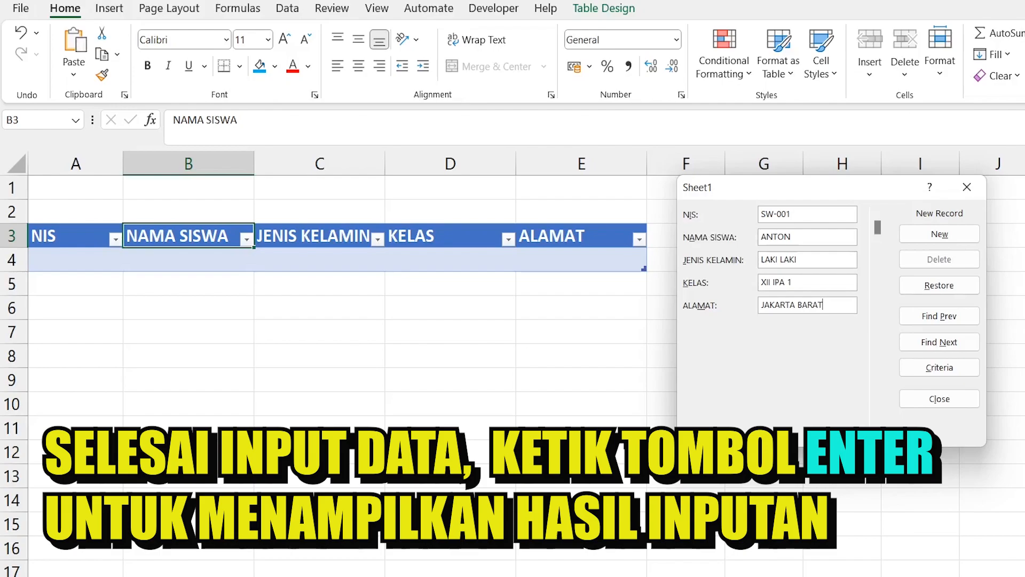
pyautogui.press('Return')
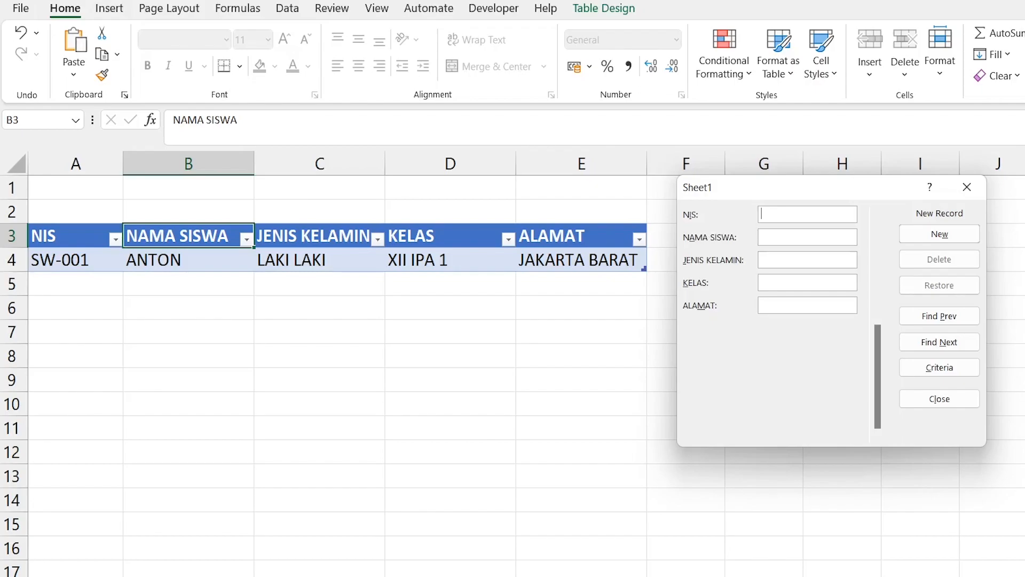
# Step: Add the second student with NIS, name, PEREMPUAN, XII IPA 2 and TANGERANG, and reposition the form beside the table
pyautogui.write('SW-002')
pyautogui.write('IKA')
pyautogui.press('Tab')
pyautogui.write('PEREMPUAN')
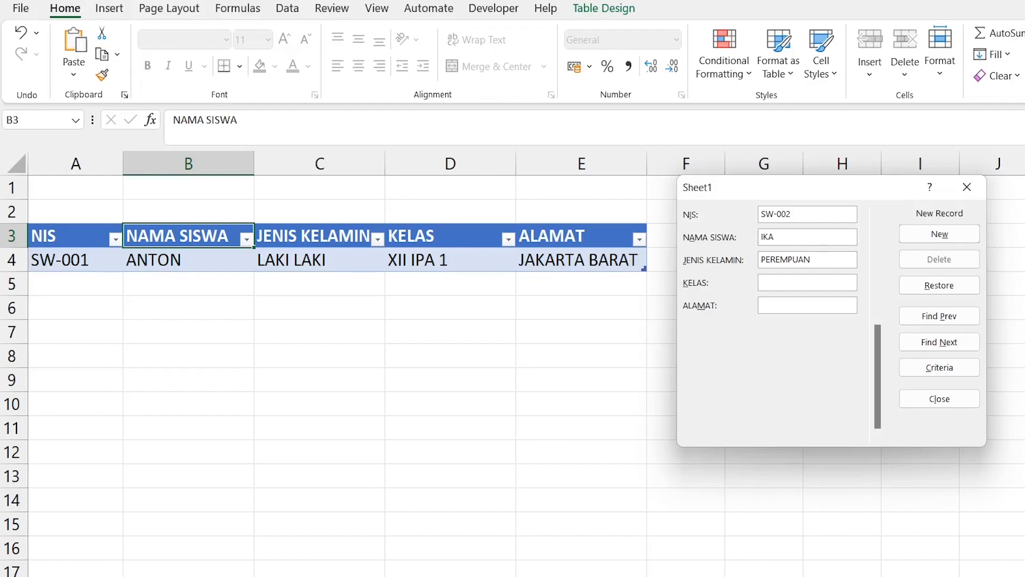
pyautogui.press('Tab')
pyautogui.write('X')
pyautogui.write('II IPA ')
pyautogui.write('2')
pyautogui.write('TANGERANG')
pyautogui.press('Return')
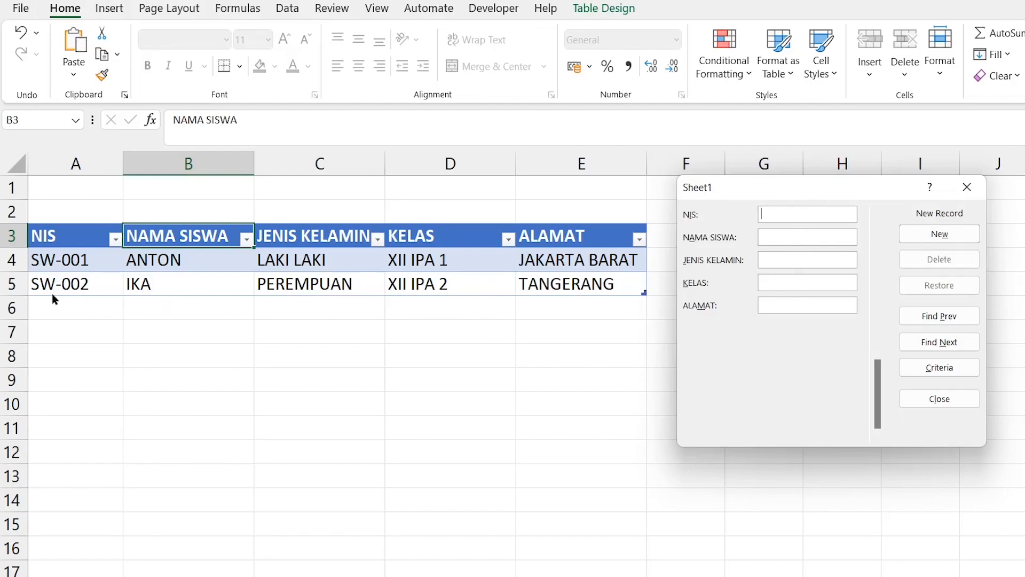
pyautogui.moveTo(779, 189); pyautogui.dragTo(793, 277)
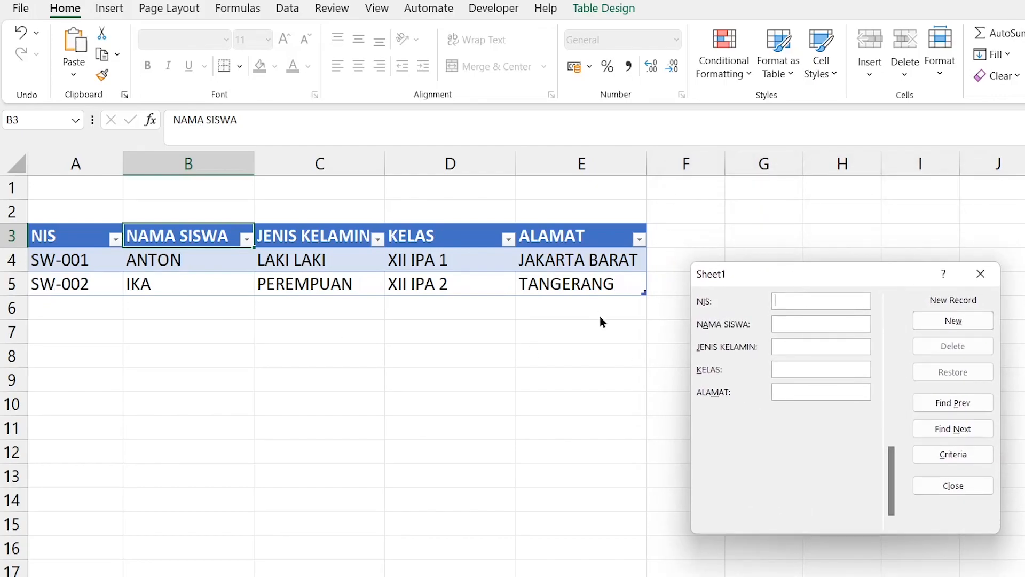
pyautogui.moveTo(853, 268); pyautogui.dragTo(842, 157)
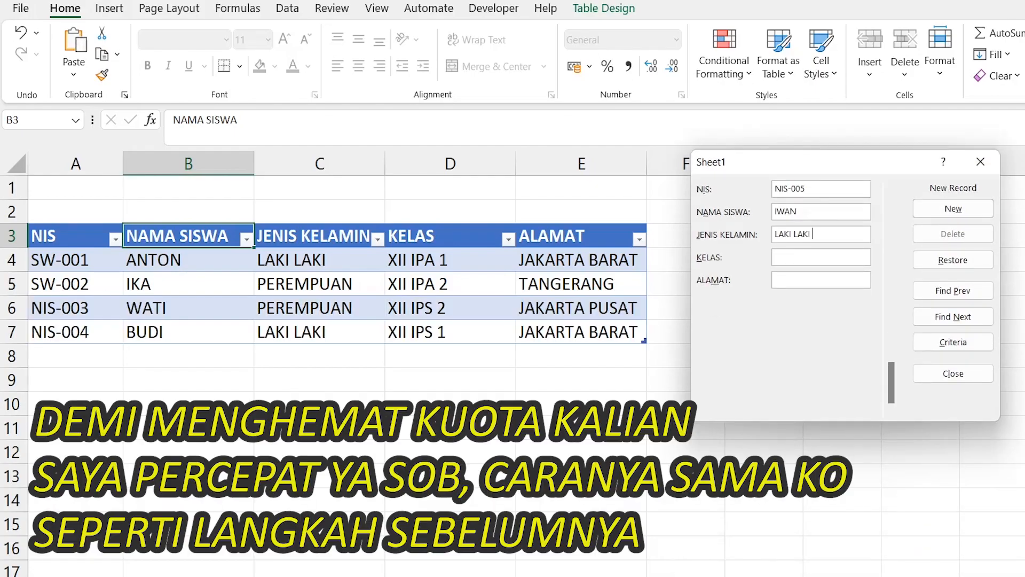
# Step: Complete the fifth student's record with KELAS XII IPA 3 and ALAMAT TANGERANG, and add it to the table
pyautogui.press('Tab')
pyautogui.write('XII IPA 3')
pyautogui.press('Tab')
pyautogui.write('TANGERANG')
pyautogui.press('Return')
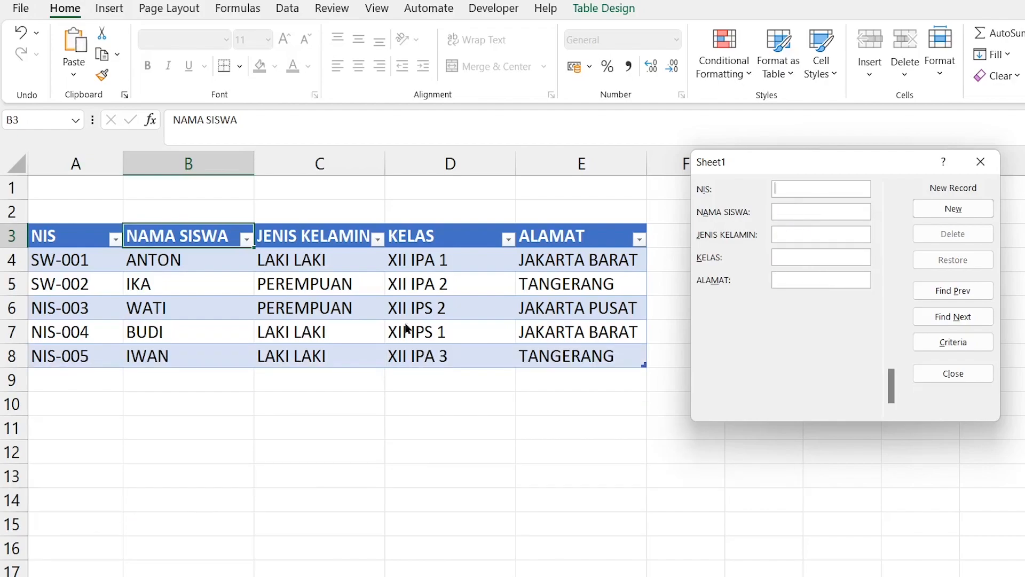
# Step: Close the data entry form and look over the student rows entered in the table
pyautogui.click(943, 376)
pyautogui.click(64, 270)
pyautogui.moveTo(428, 284); pyautogui.dragTo(604, 354)
pyautogui.moveTo(80, 263); pyautogui.dragTo(635, 355)
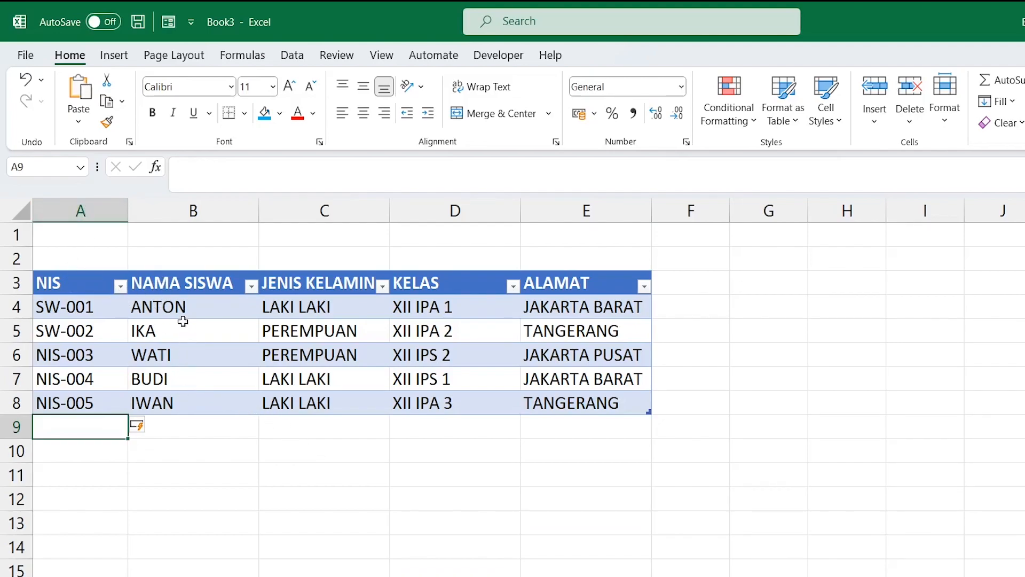
# Step: Reopen the form from the NAMA SISWA header and add a sixth student: NIS, name, PEREMPUAN, XII IPA 1, JAKARTA PUSAT
pyautogui.click(172, 282)
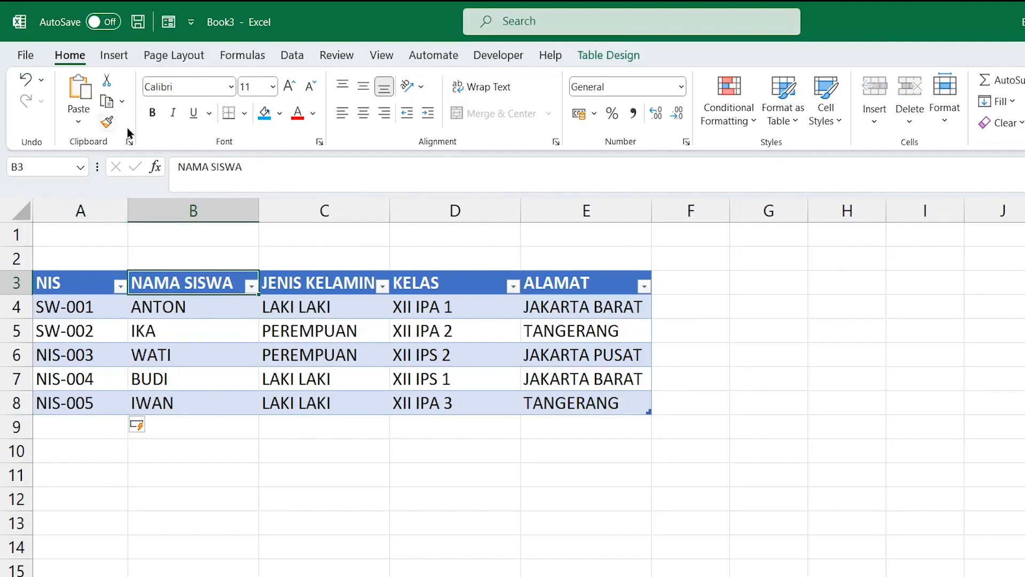
pyautogui.click(168, 22)
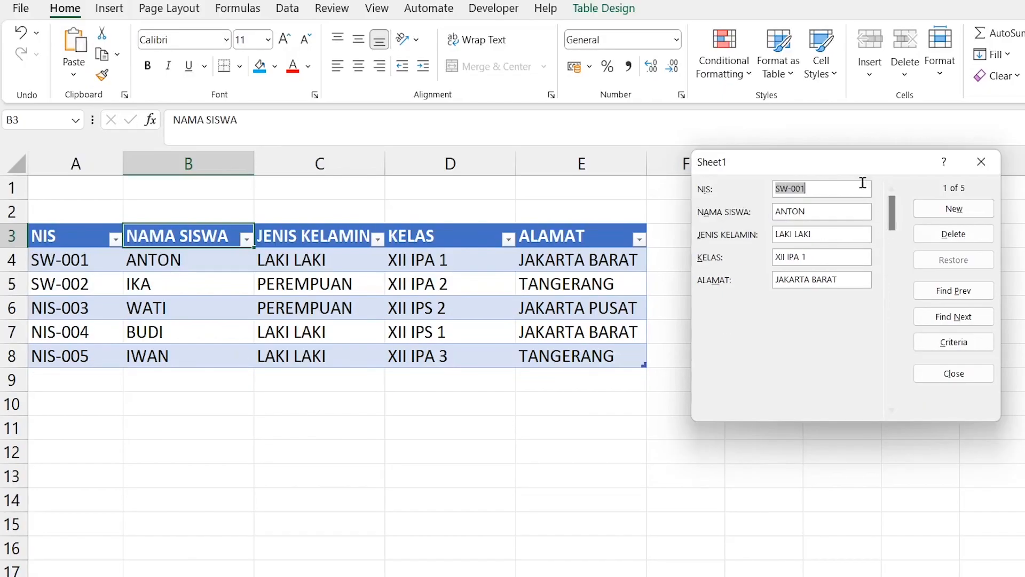
pyautogui.click(923, 208)
pyautogui.write('SW-006')
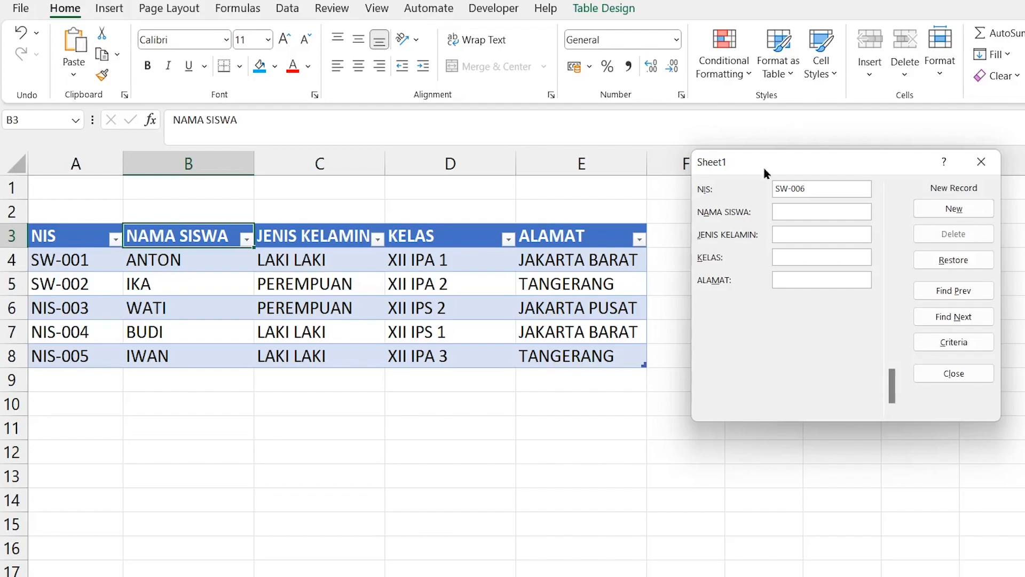
pyautogui.press('Tab')
pyautogui.write('MELANI')
pyautogui.write('EREMPUANXII IPA 1J')
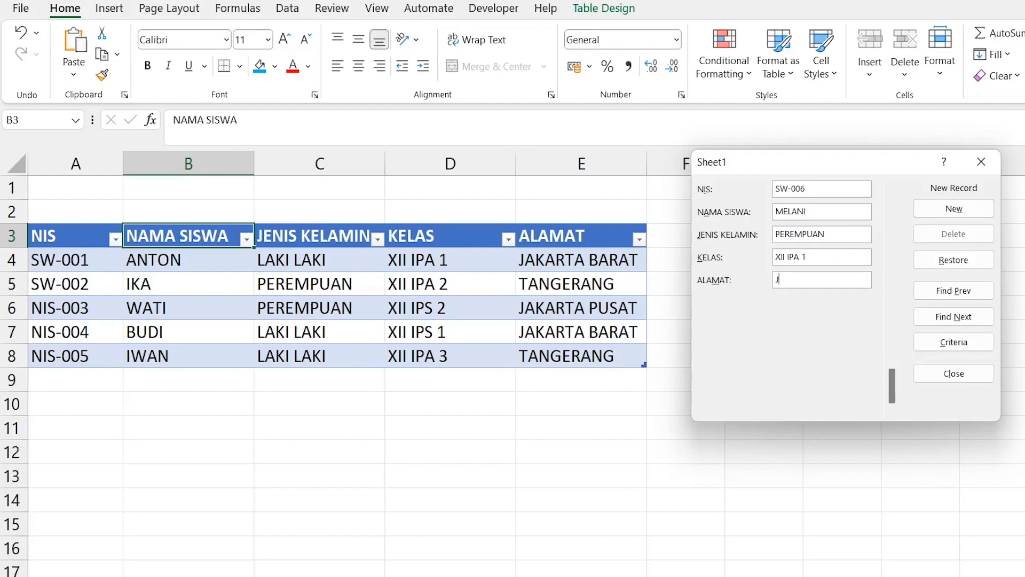
pyautogui.write('AKARTA PUSAT')
pyautogui.press('Return')
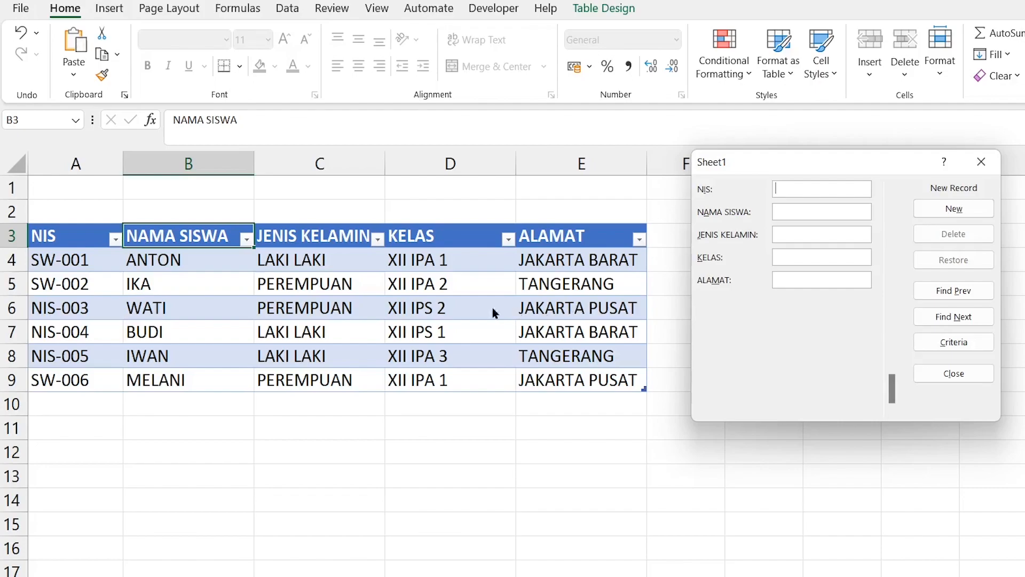
# Step: Find the row 6 student's record with a NAMA SISWA criterion in the form and set its ALAMAT to TANGERANG
pyautogui.click(920, 341)
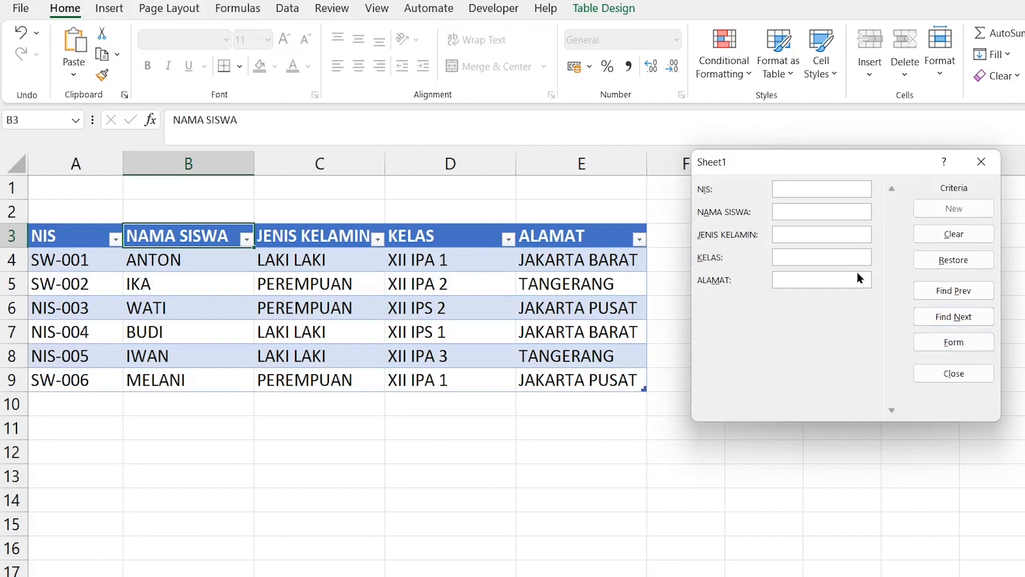
pyautogui.press('Tab')
pyautogui.write('WAT')
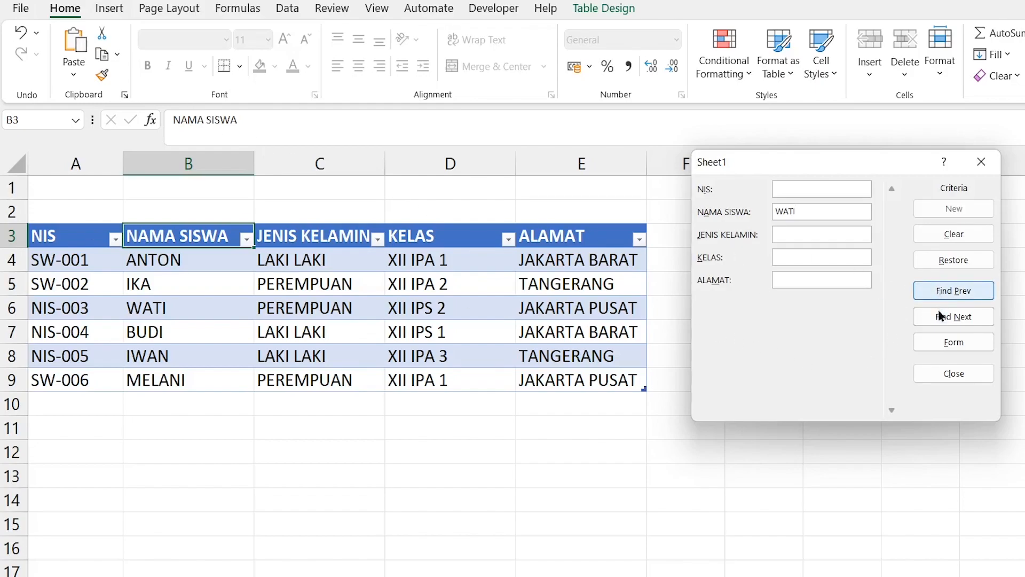
pyautogui.click(940, 292)
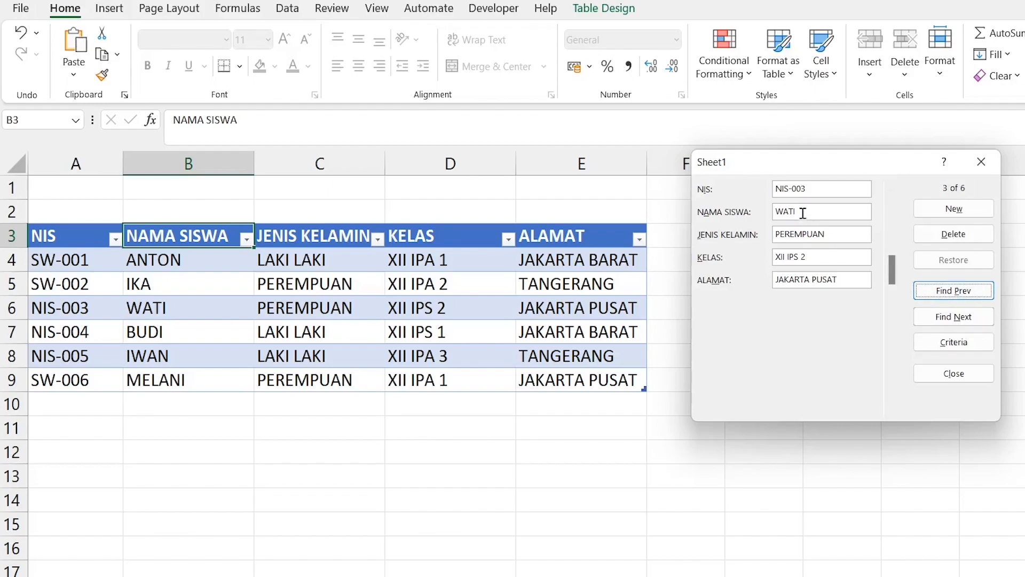
pyautogui.click(848, 283)
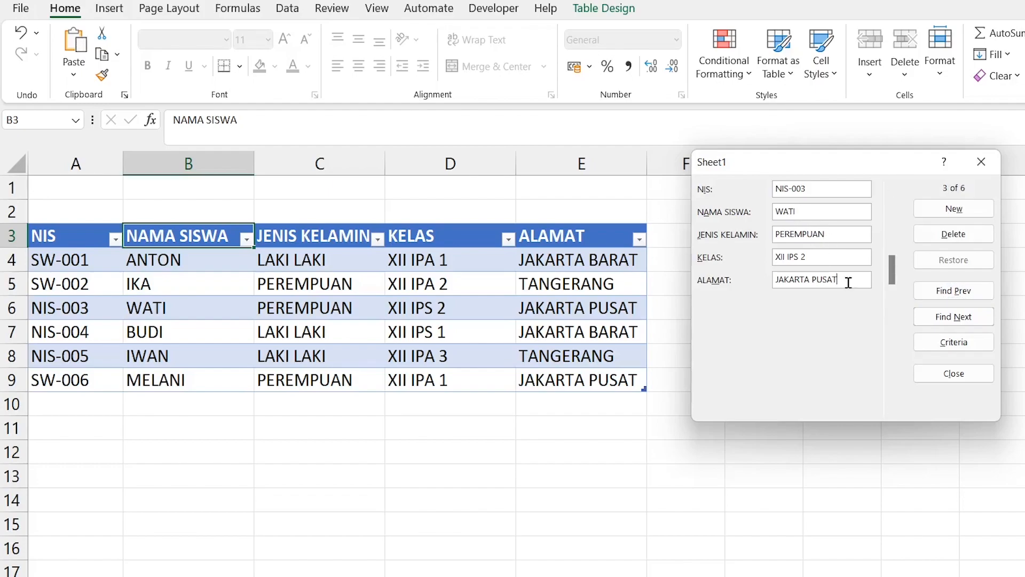
pyautogui.moveTo(848, 280); pyautogui.dragTo(725, 284)
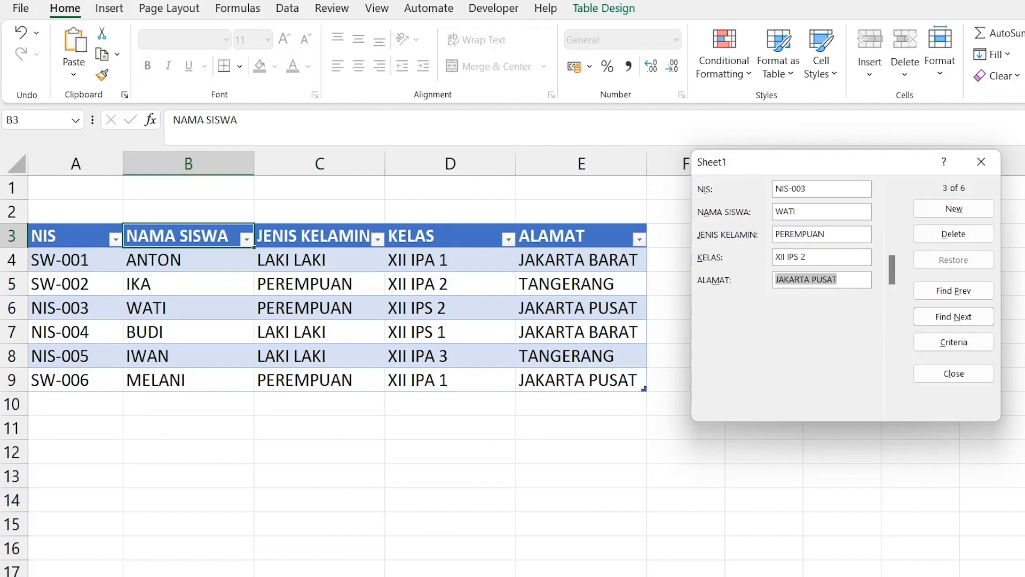
pyautogui.write('TANGER')
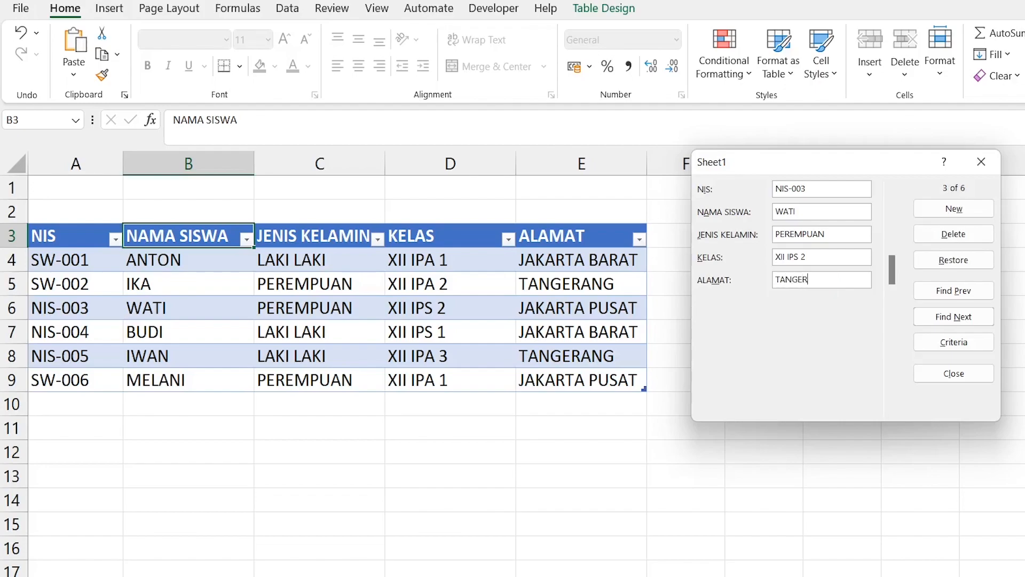
pyautogui.write('ANG')
pyautogui.press('Return')
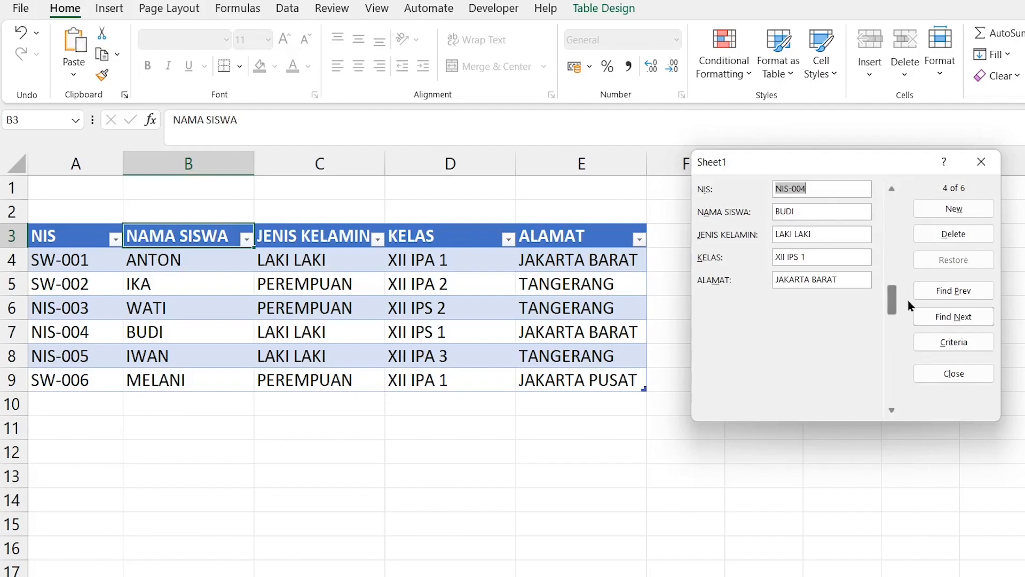
# Step: Find the row 8 student's record with a NAMA SISWA criterion, delete it permanently, and close the form
pyautogui.click(954, 342)
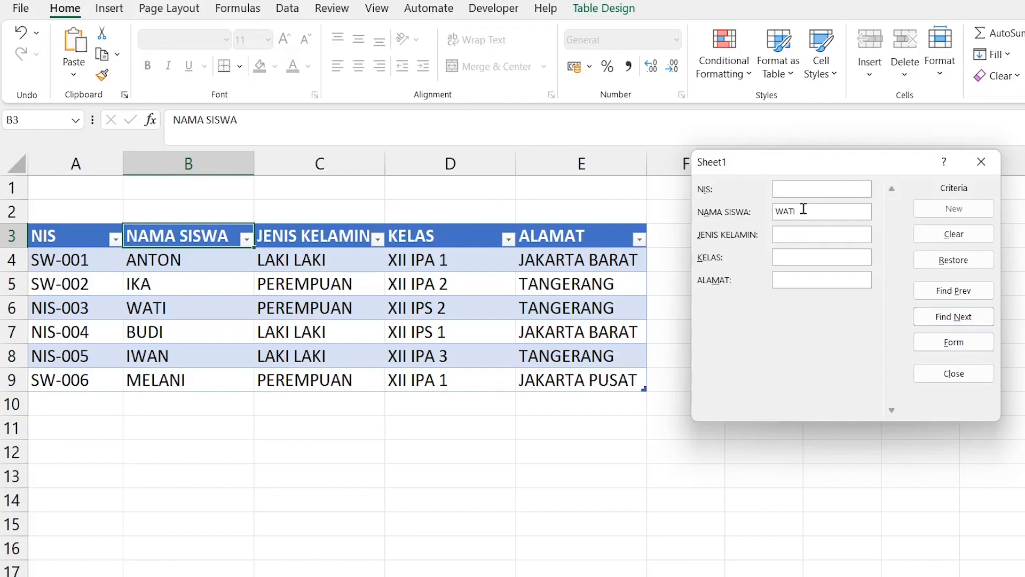
pyautogui.moveTo(804, 209); pyautogui.dragTo(713, 216)
pyautogui.write('IWAN')
pyautogui.click(920, 296)
pyautogui.click(930, 316)
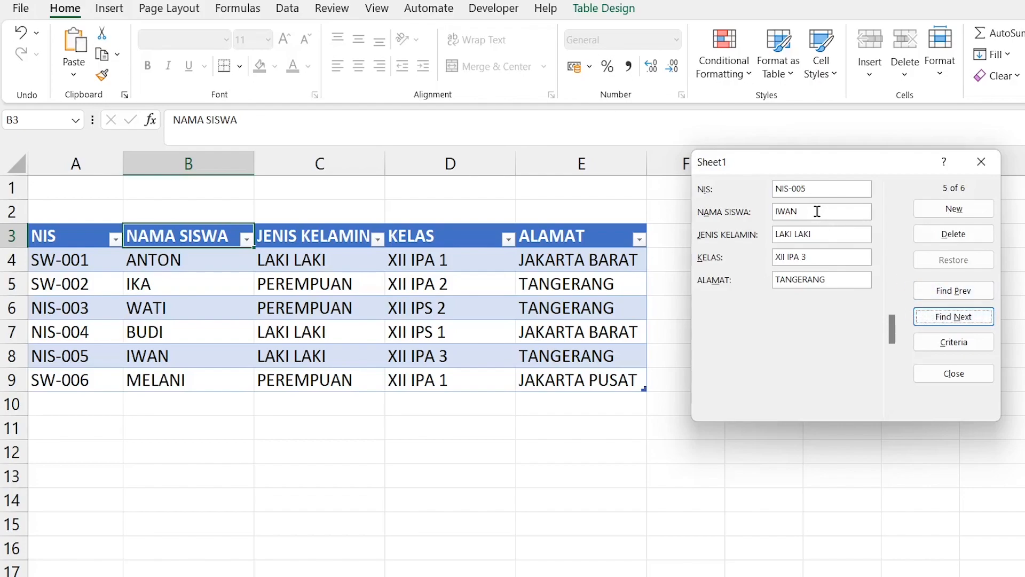
pyautogui.click(928, 232)
pyautogui.moveTo(679, 329); pyautogui.dragTo(815, 228)
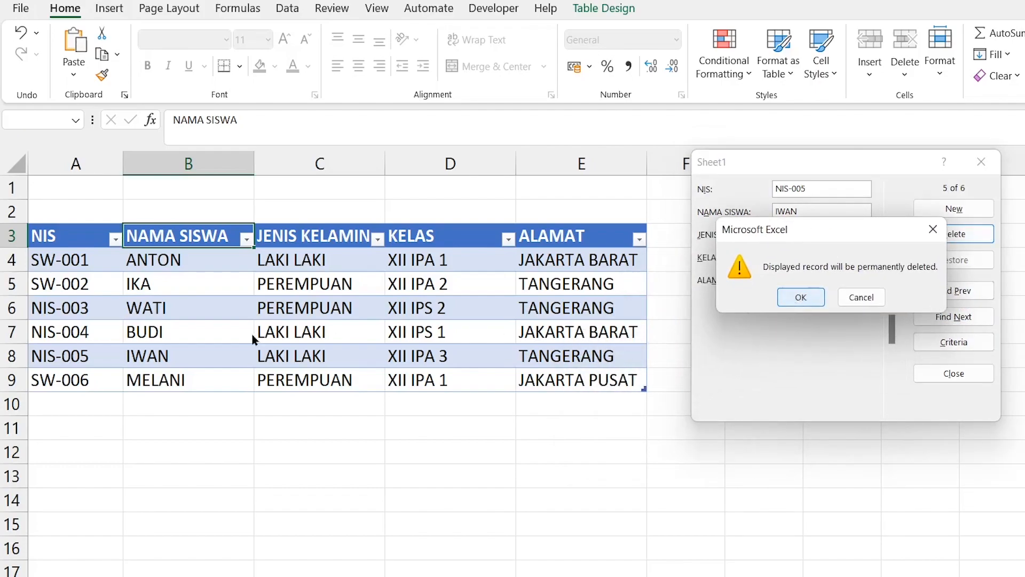
pyautogui.click(806, 297)
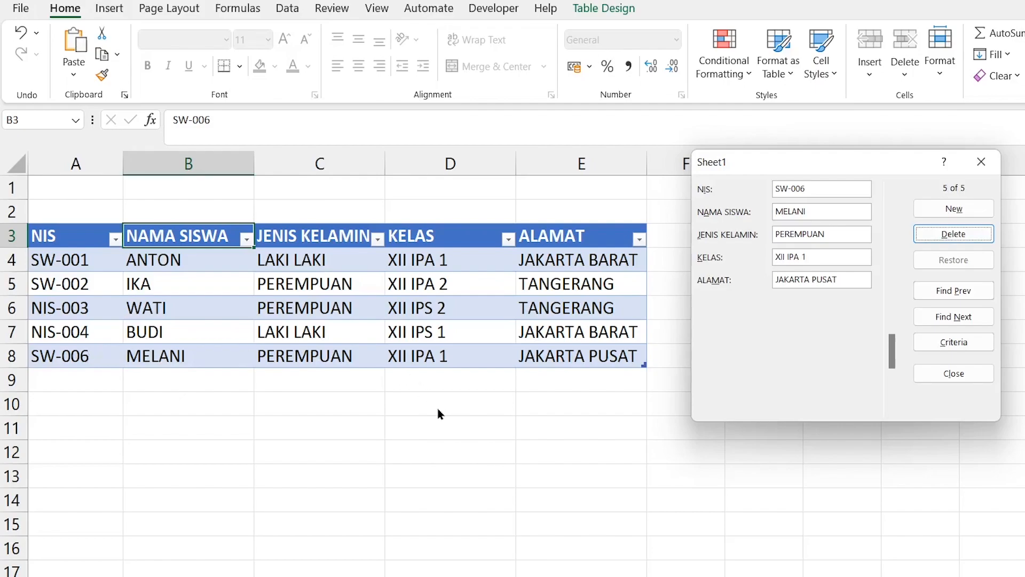
pyautogui.click(946, 375)
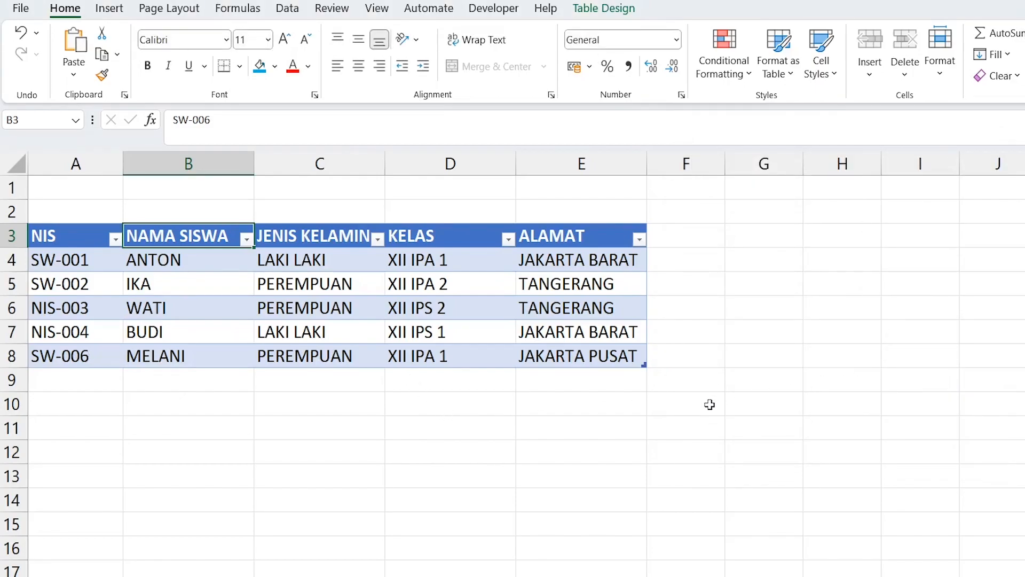